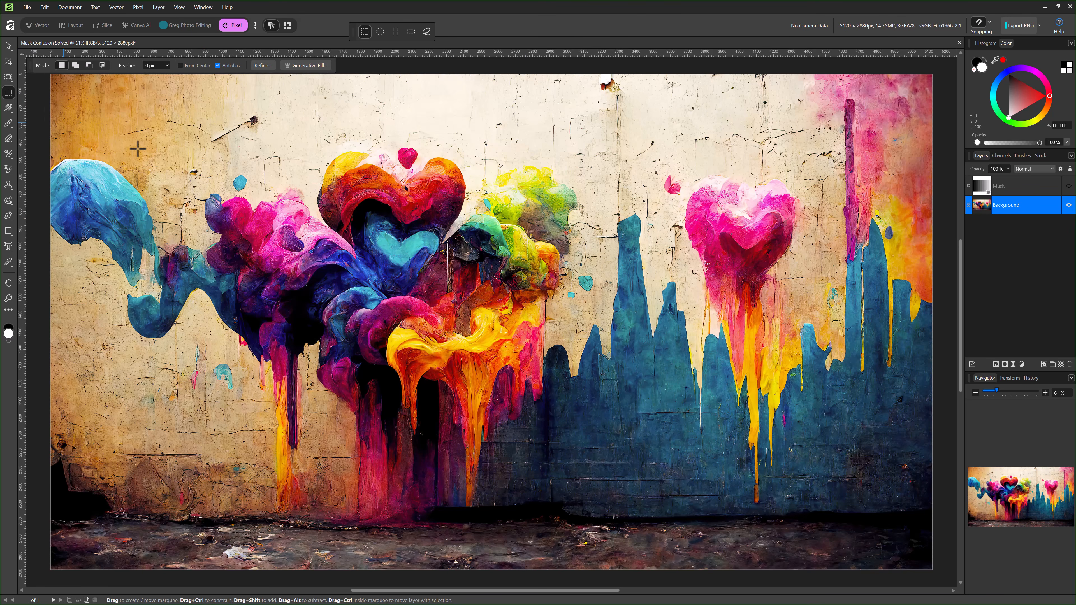
Draw a rectangular marquee around the central painted hearts, add a mask from it above Background, and deselect.
{"action": "left_click_drag", "start_coordinate": [185, 140], "coordinate": [796, 468]}
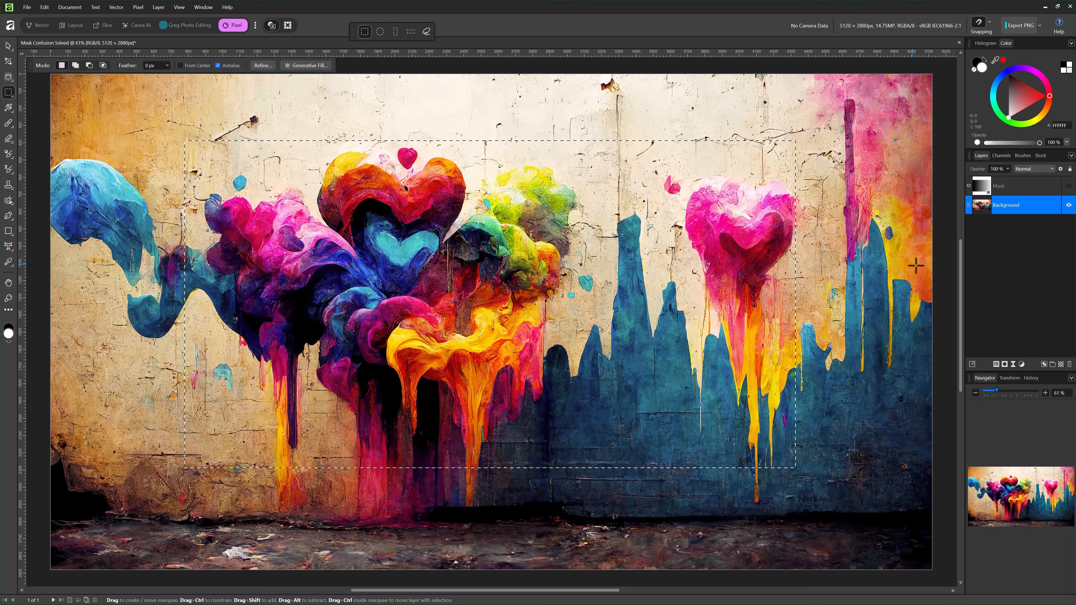
{"action": "left_click", "coordinate": [1004, 365]}
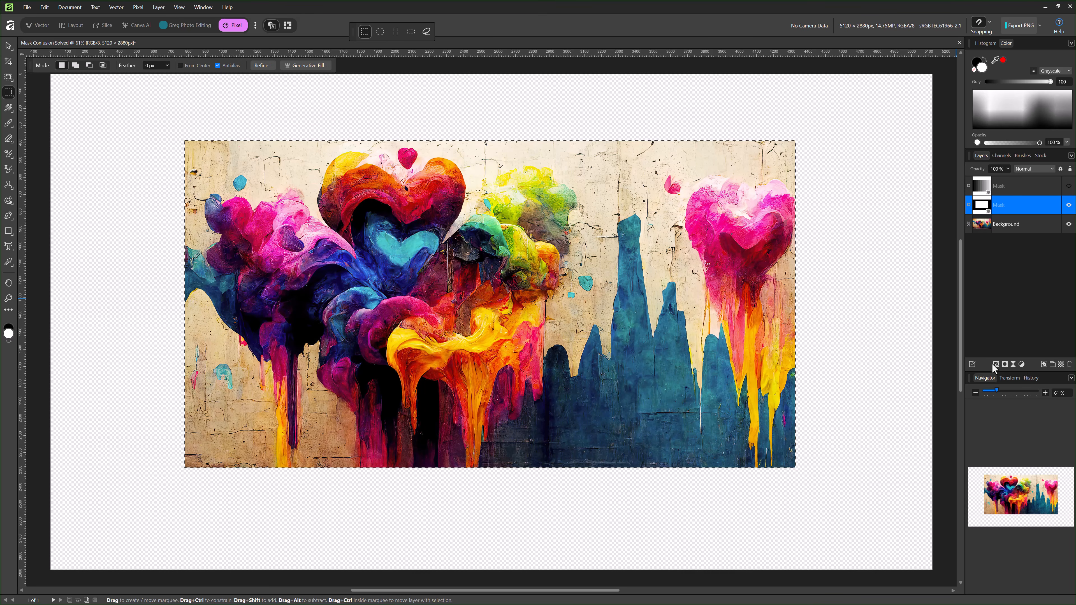
{"action": "left_click", "coordinate": [810, 295]}
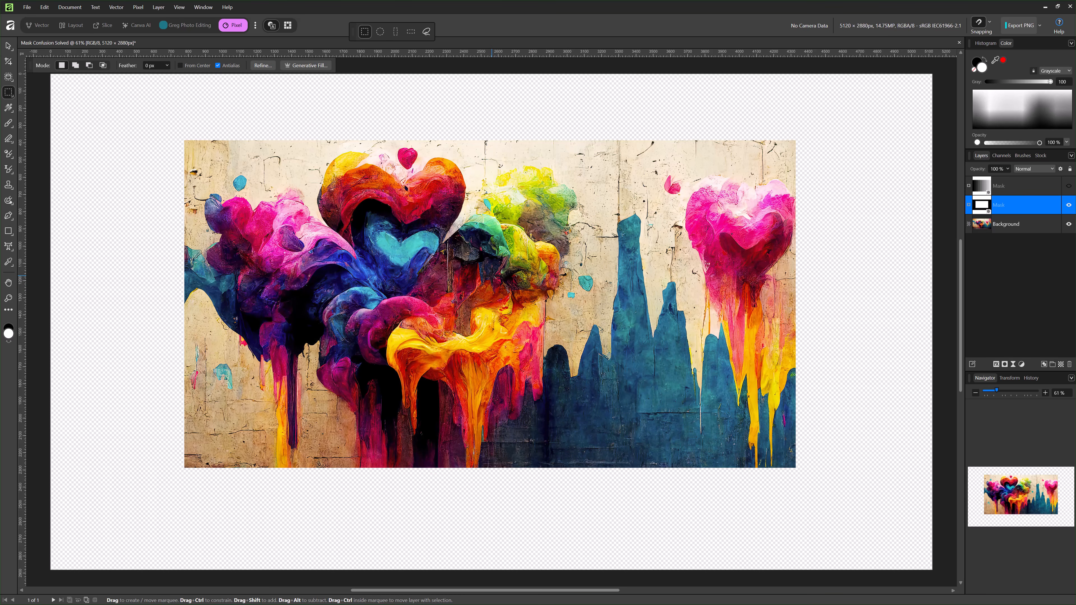
View the rectangular mask in isolation, return to the masked image, and reselect the mask layer.
{"action": "left_click", "coordinate": [979, 210], "text": "alt"}
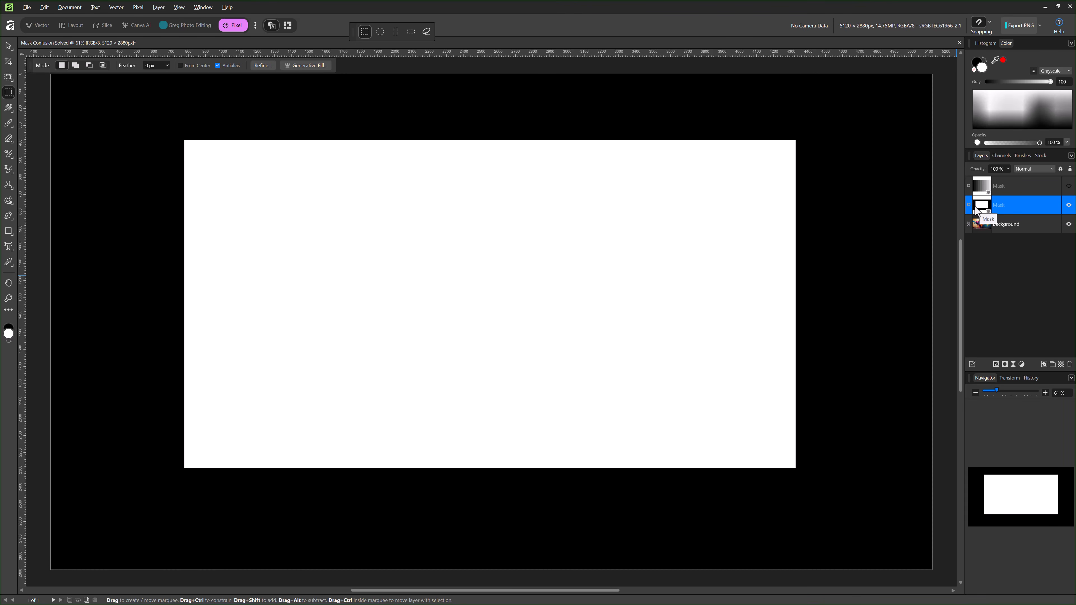
{"action": "left_click", "coordinate": [987, 225]}
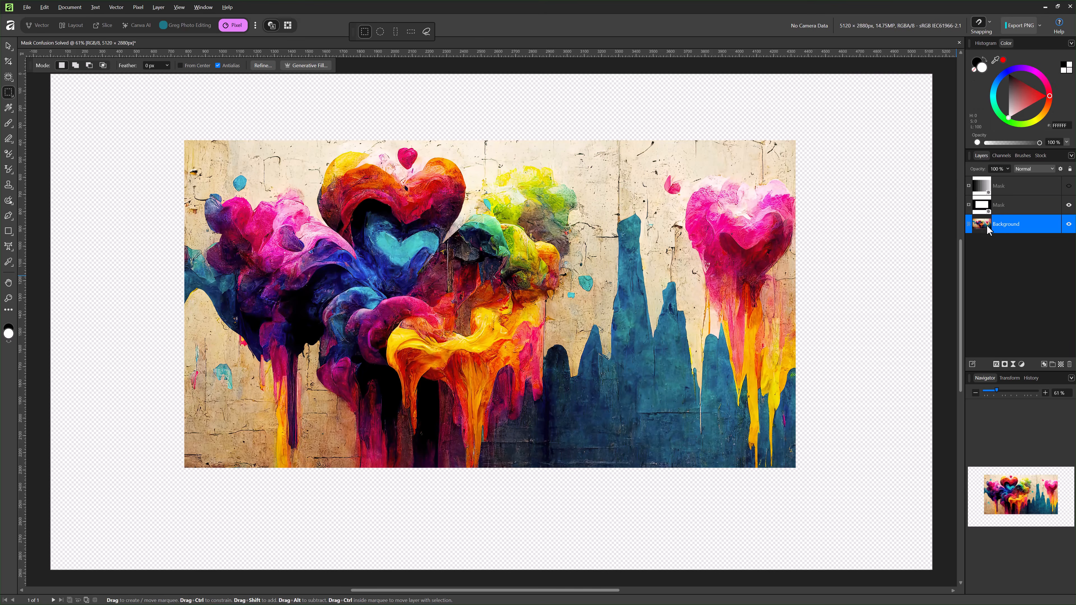
{"action": "left_click", "coordinate": [987, 209]}
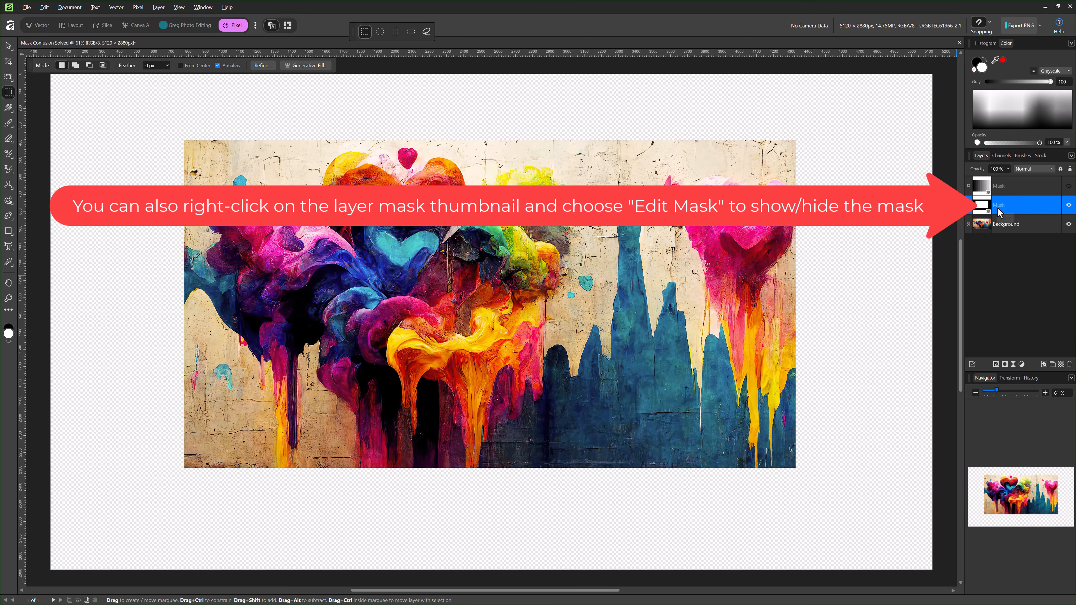
Hide the rectangular mask, show the stepped gradient mask, and view it in isolation before returning to the image.
{"action": "left_click", "coordinate": [1032, 185]}
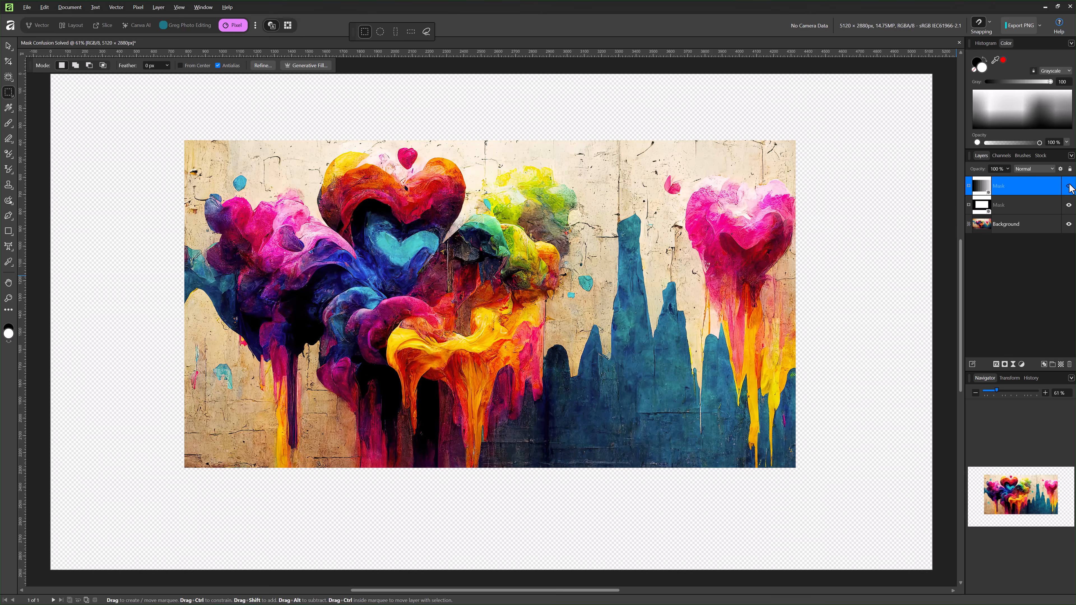
{"action": "left_click", "coordinate": [1069, 205]}
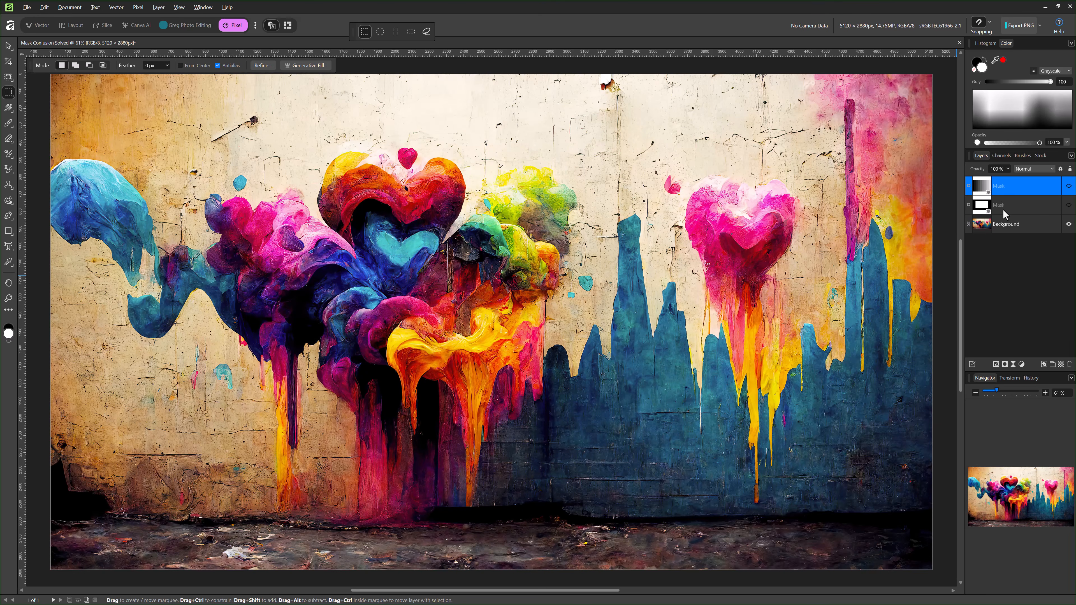
{"action": "left_click", "coordinate": [1068, 186]}
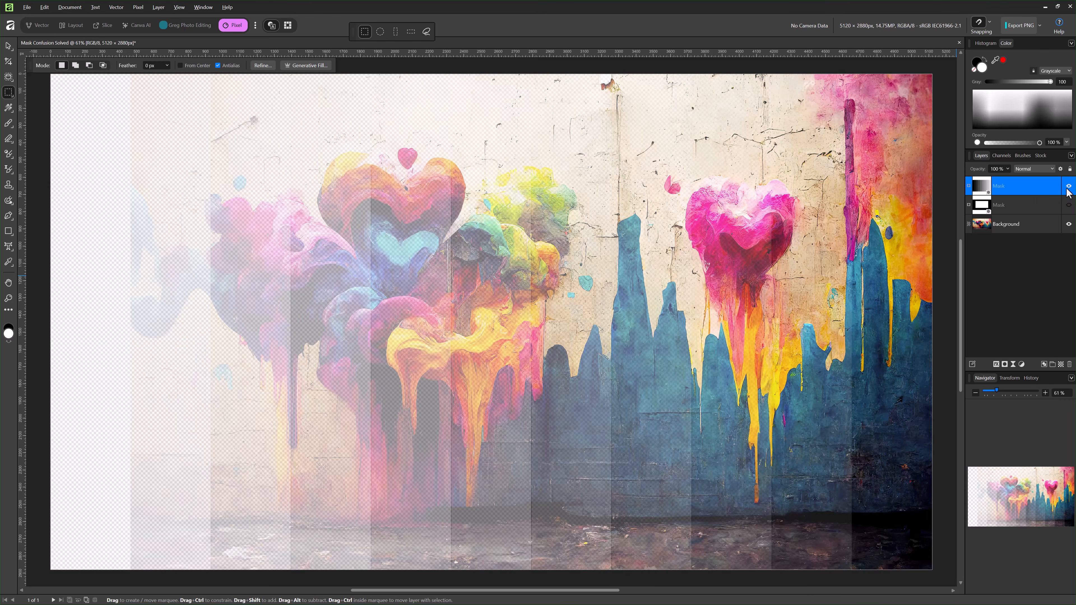
{"action": "left_click", "coordinate": [982, 189], "text": "alt"}
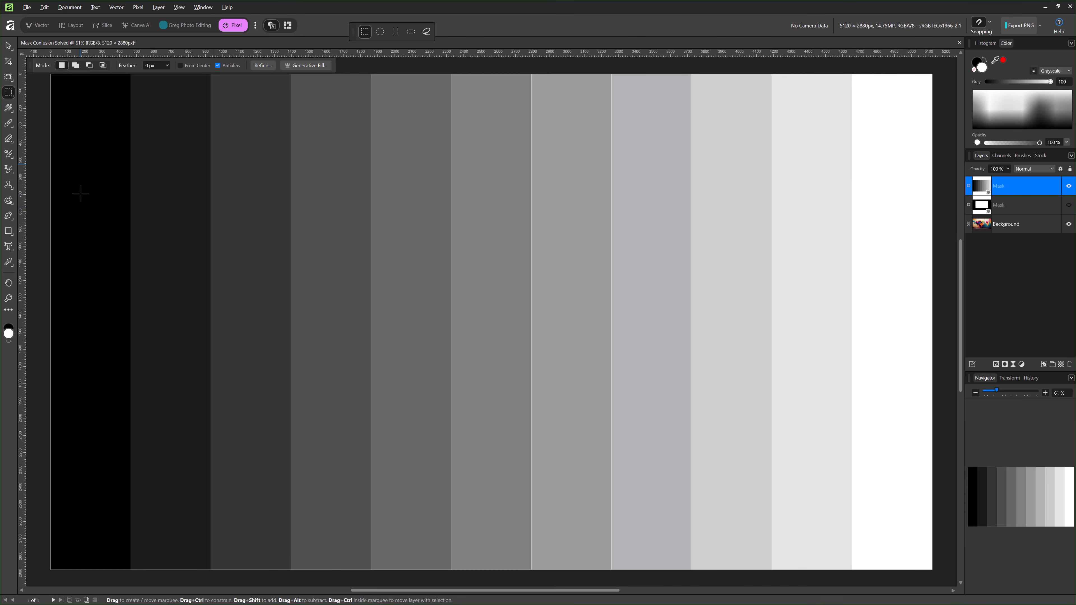
{"action": "left_click", "coordinate": [1007, 208]}
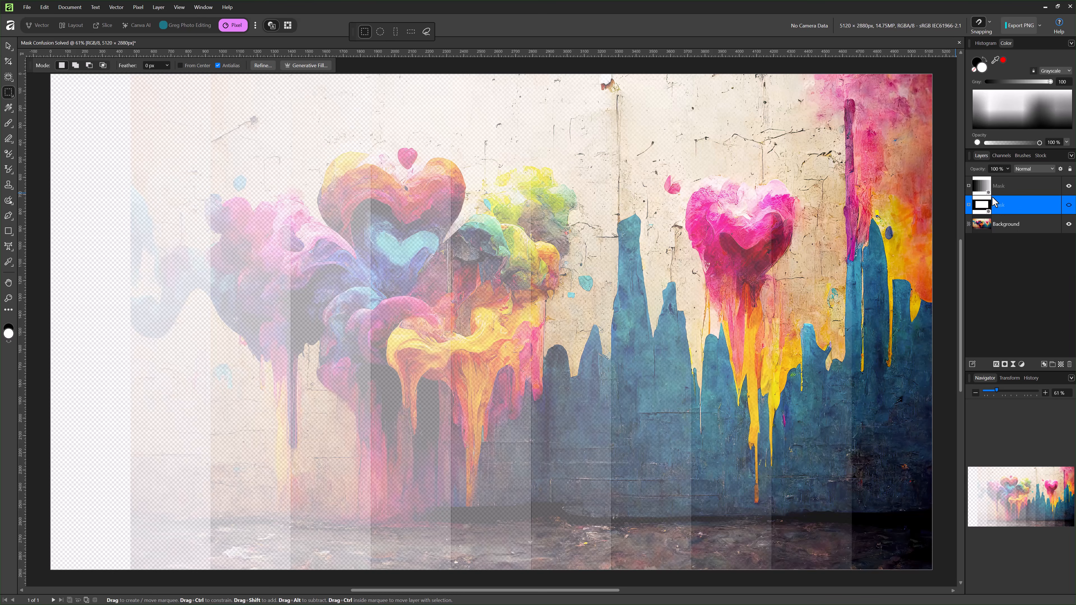
Load the stepped gradient mask as a selection and hide the Background layer.
{"action": "left_click_drag", "start_coordinate": [984, 187], "coordinate": [983, 187]}
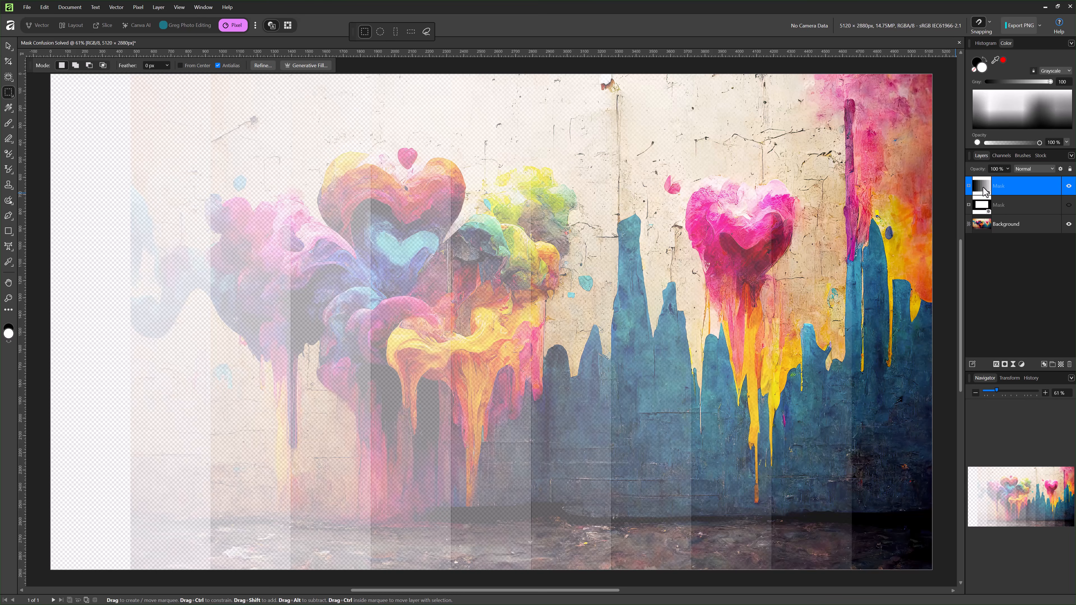
{"action": "left_click", "coordinate": [983, 188], "text": "ctrl"}
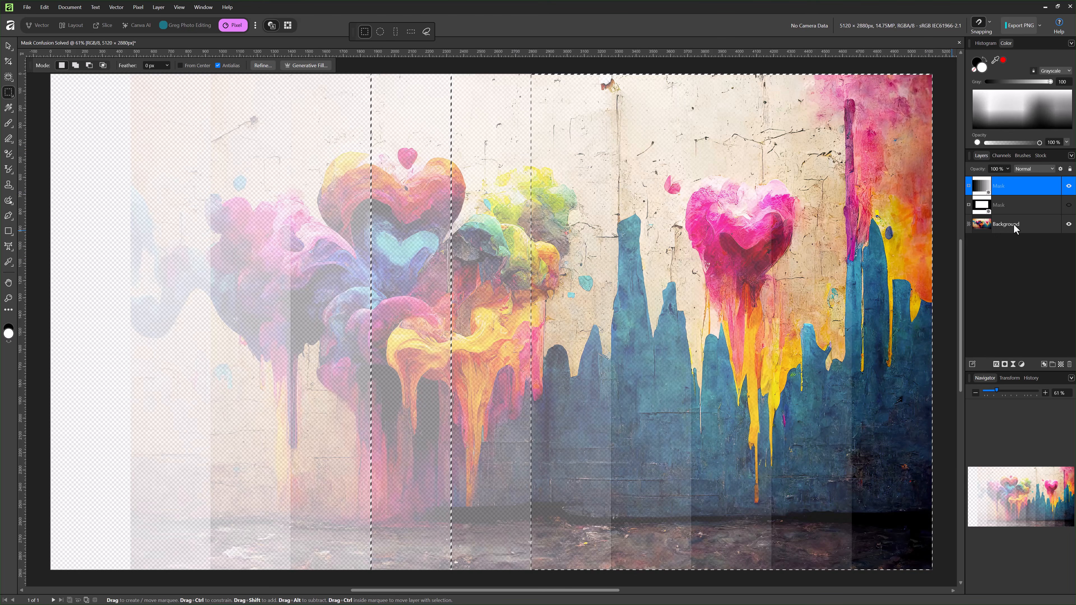
{"action": "left_click", "coordinate": [1069, 224]}
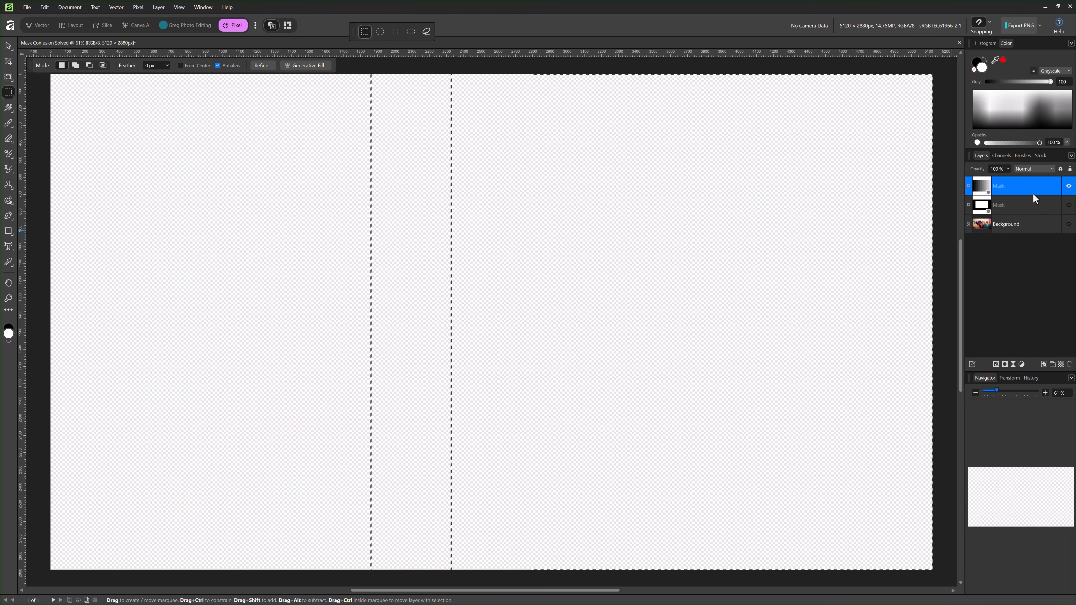
Add a pixel layer, fill the loaded selection with blue 2400EC, and deselect.
{"action": "left_click", "coordinate": [1061, 364]}
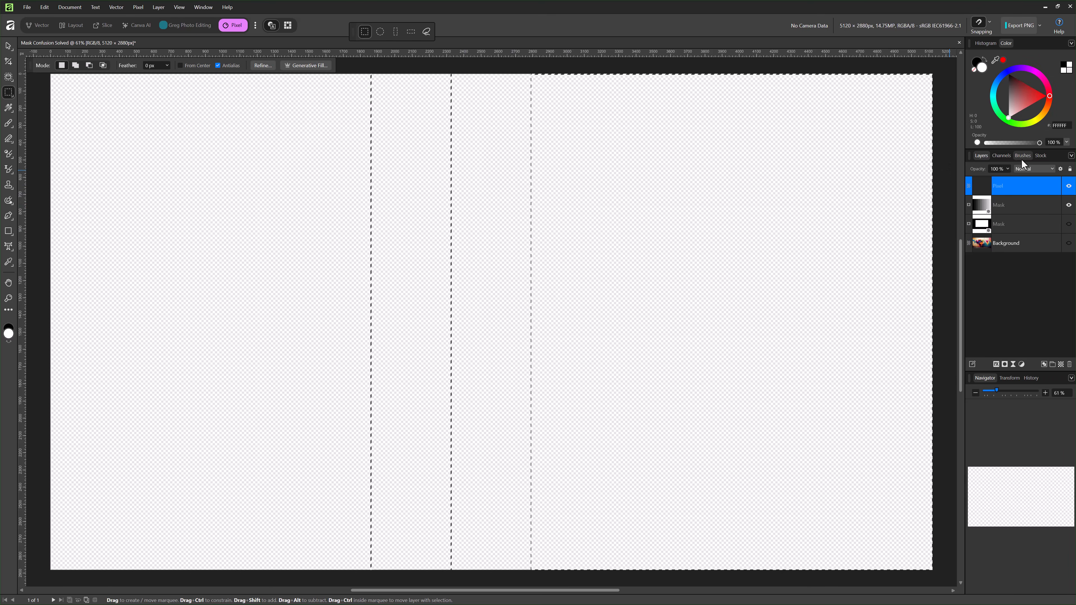
{"action": "left_click", "coordinate": [1011, 69]}
{"action": "left_click", "coordinate": [1013, 78]}
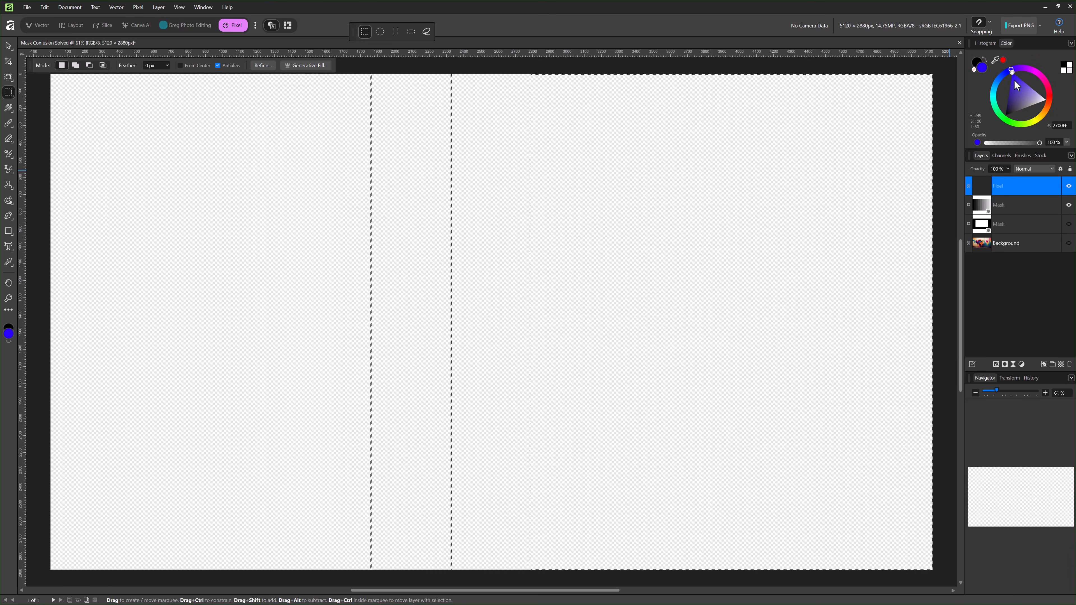
{"action": "left_click", "coordinate": [1008, 78]}
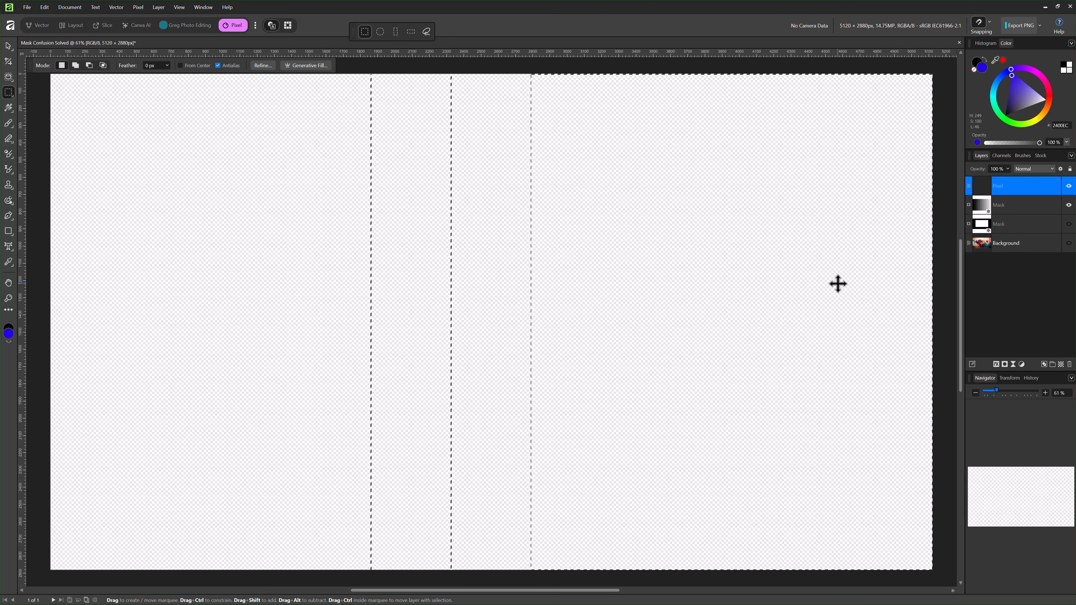
{"action": "key", "text": "alt+BackSpace"}
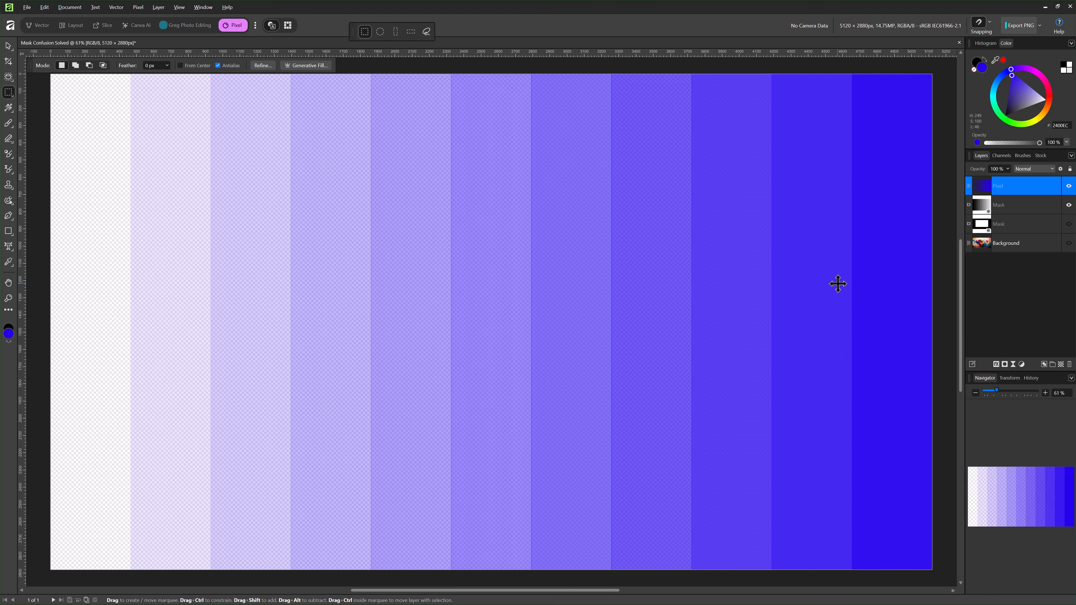
Compare the stepped gradient mask viewed in isolation with the blue fill, finishing on the Pixel layer.
{"action": "left_click", "coordinate": [981, 207], "text": "alt"}
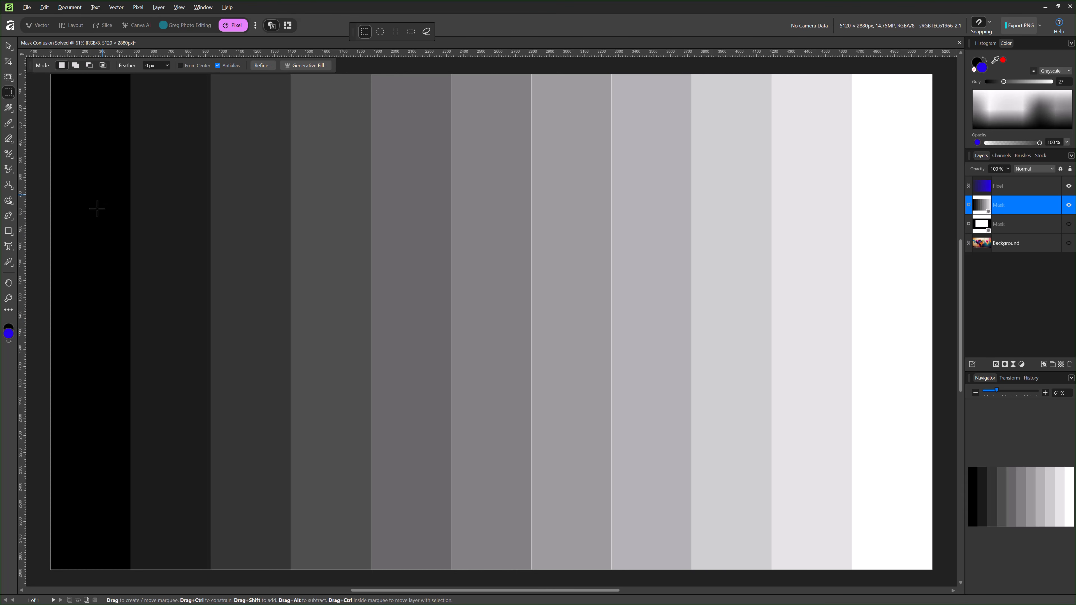
{"action": "left_click", "coordinate": [1051, 190]}
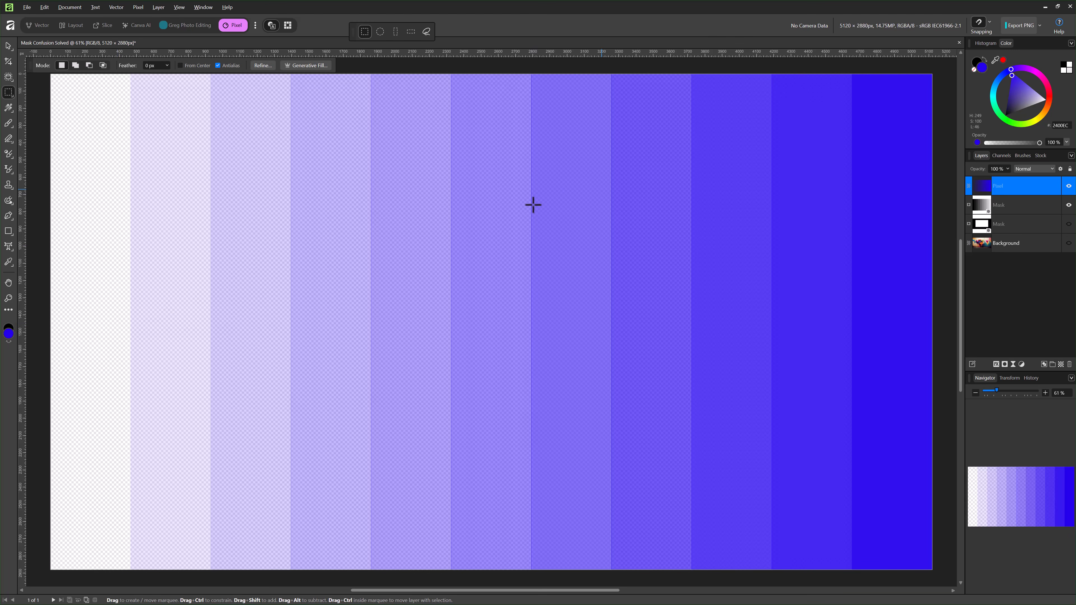
{"action": "left_click", "coordinate": [983, 210], "text": "alt"}
{"action": "left_click", "coordinate": [983, 210], "text": "alt"}
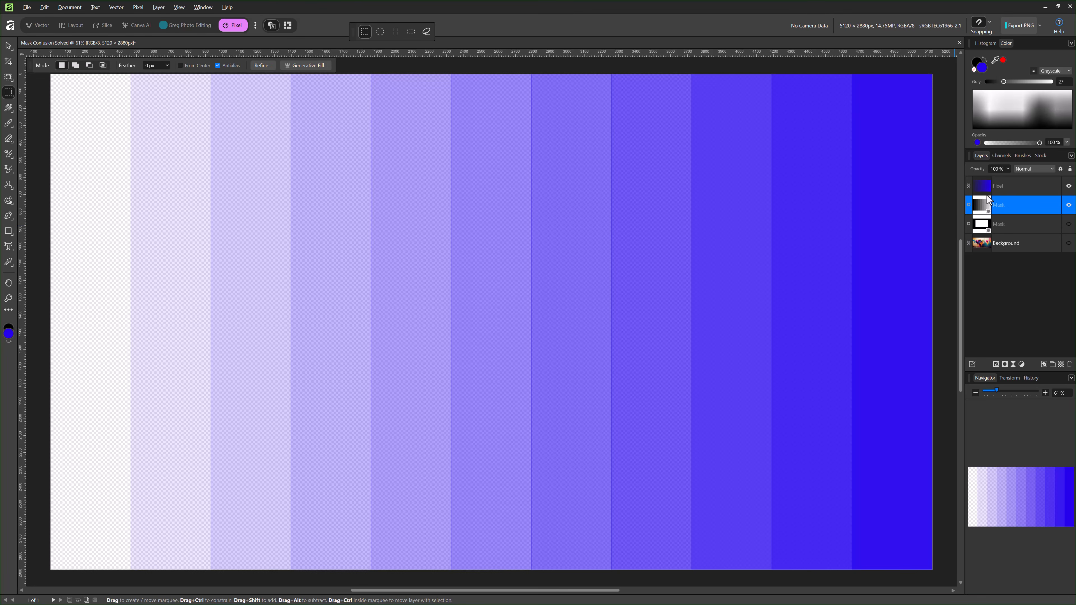
{"action": "left_click", "coordinate": [991, 191]}
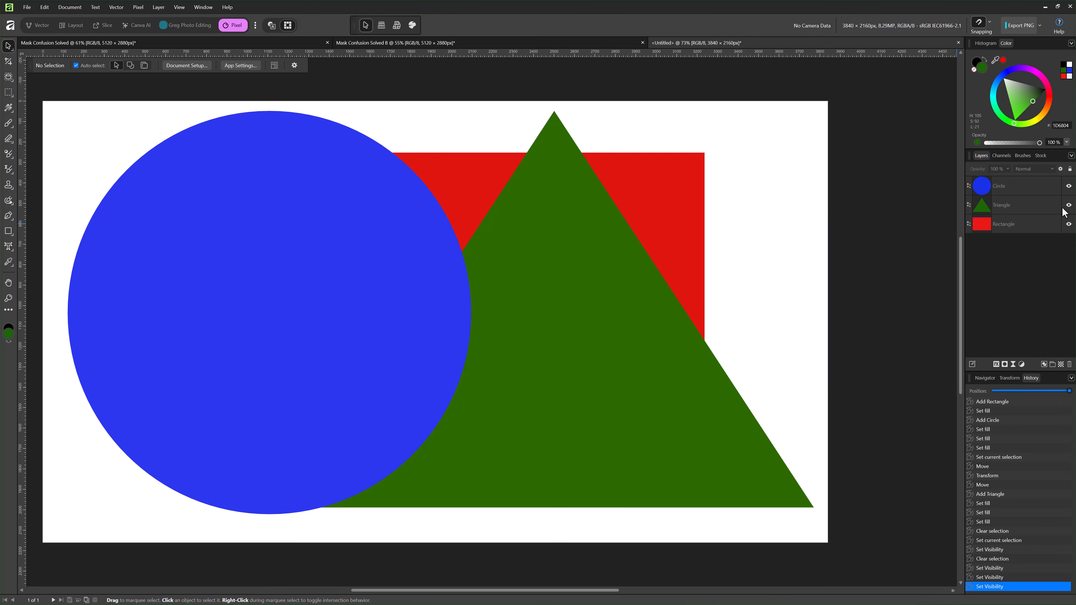
Hide the Circle and Triangle layers to view the red rectangle alone, then show both layers again.
{"action": "left_click", "coordinate": [1068, 186]}
{"action": "left_click", "coordinate": [1069, 205]}
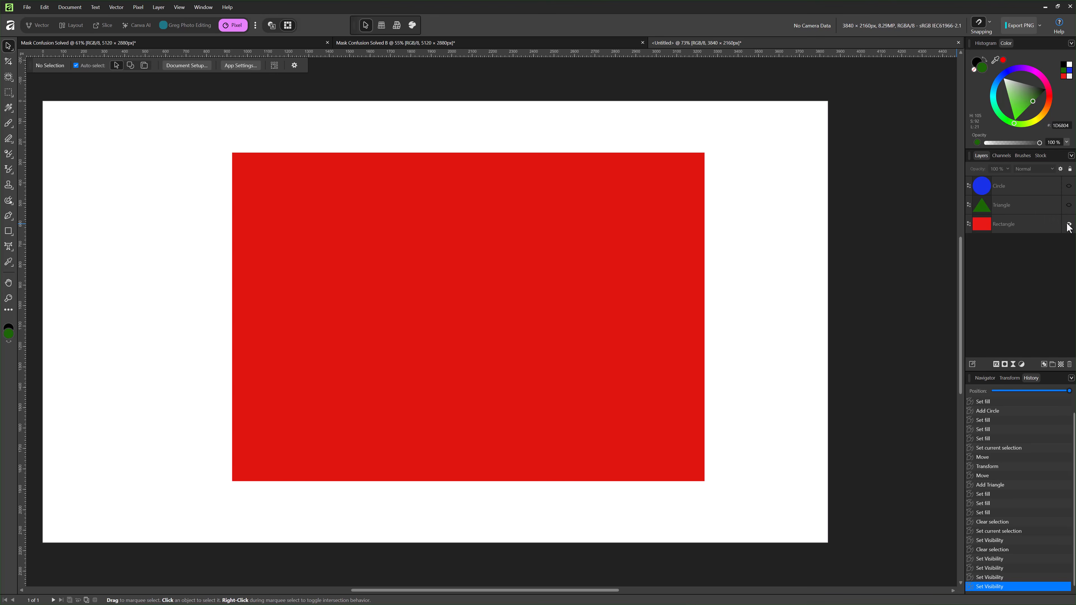
{"action": "left_click", "coordinate": [1069, 204]}
{"action": "left_click", "coordinate": [1069, 186]}
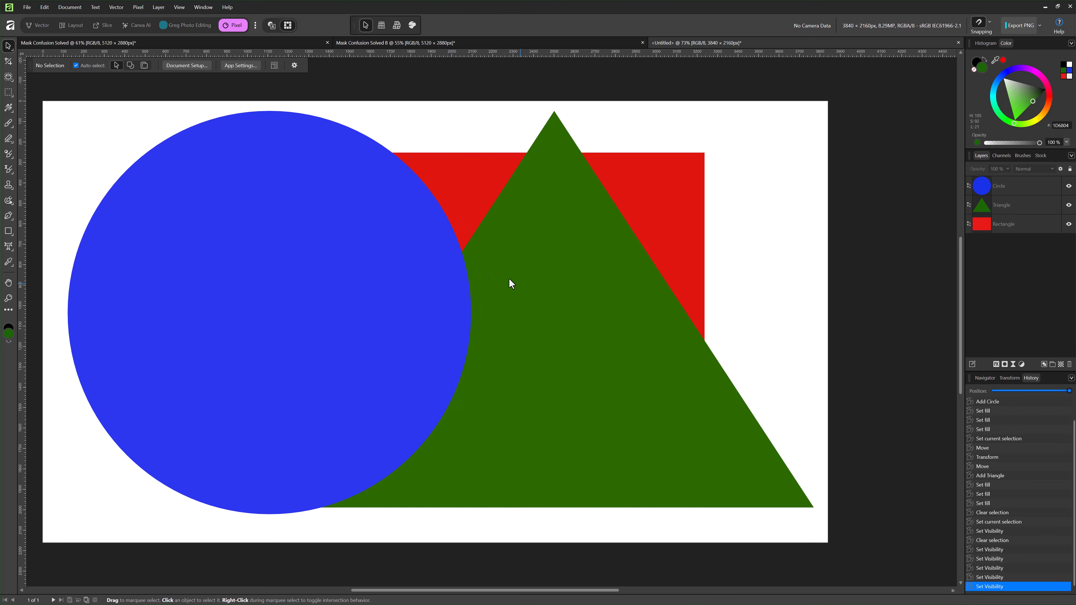
Draw a rectangular marquee across the three shapes, add a mask from it above the Circle layer, and deselect.
{"action": "left_click", "coordinate": [9, 97]}
{"action": "left_click_drag", "start_coordinate": [199, 172], "coordinate": [669, 414]}
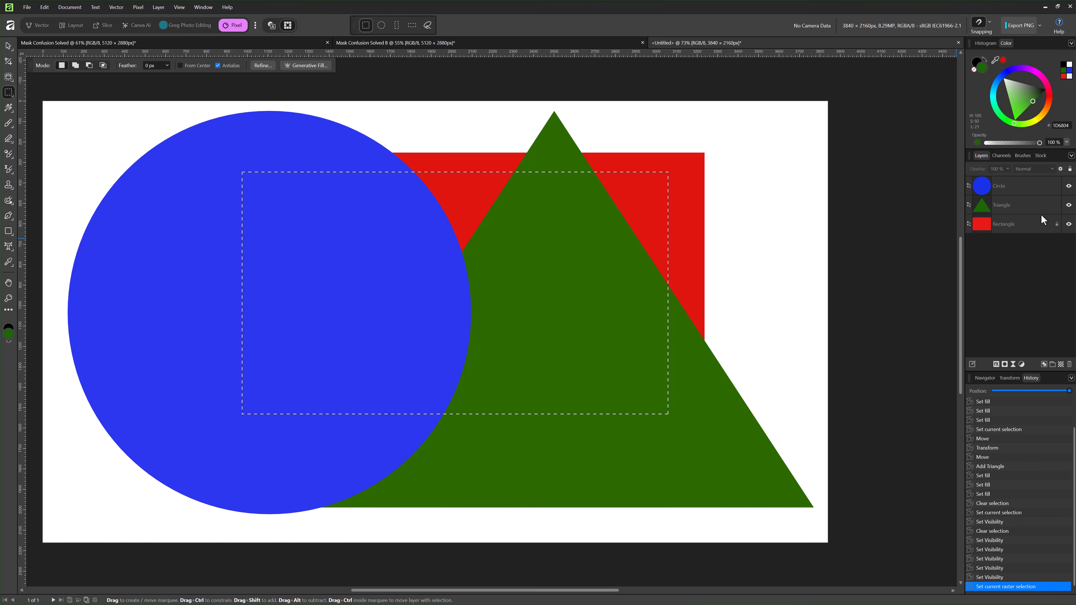
{"action": "left_click", "coordinate": [1003, 187]}
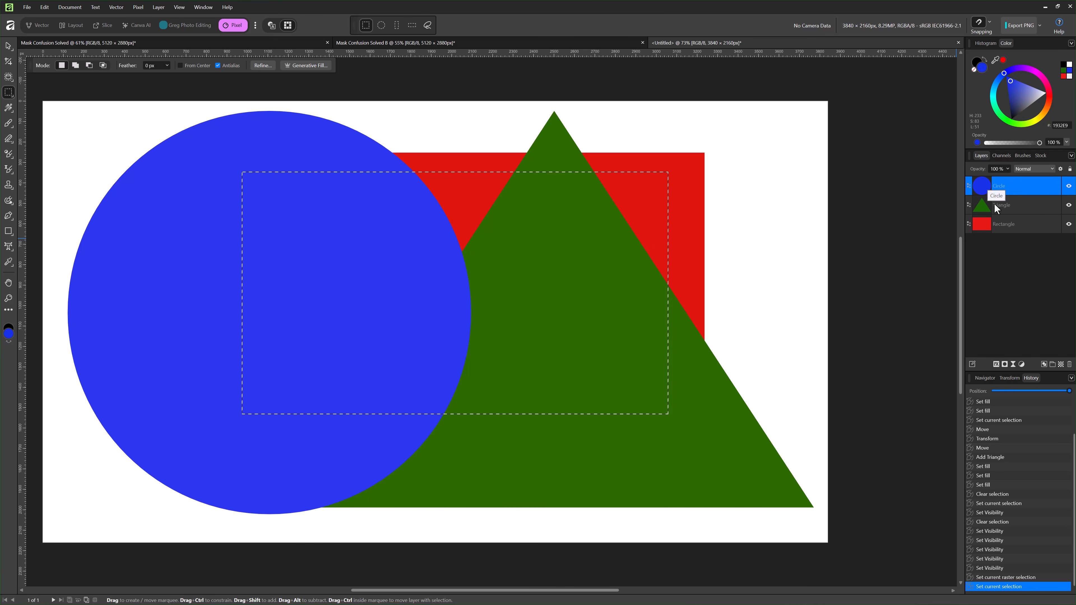
{"action": "left_click", "coordinate": [1005, 364]}
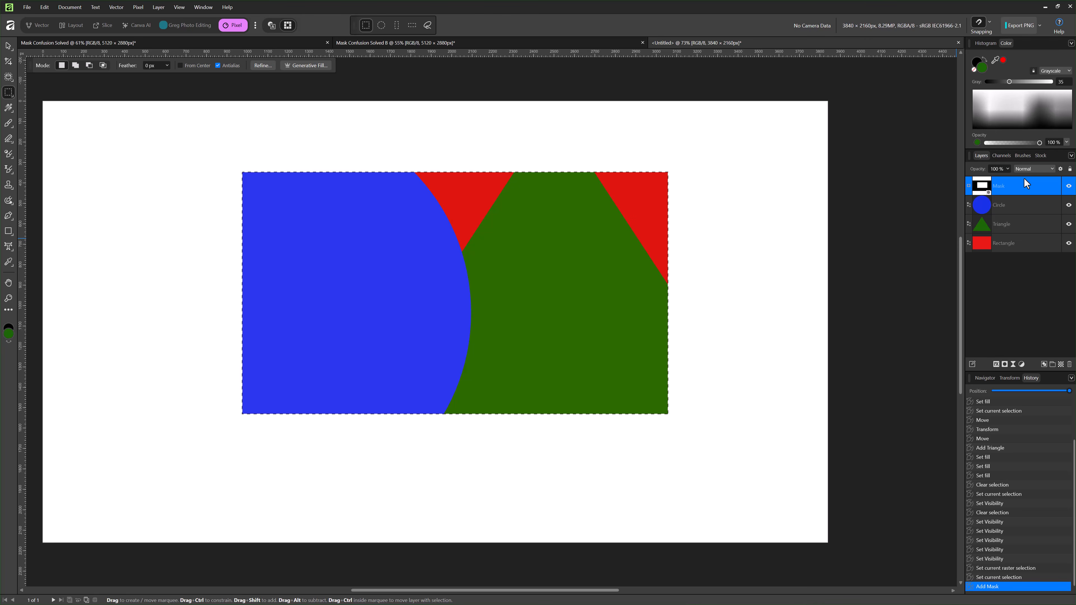
{"action": "key", "text": "ctrl+d"}
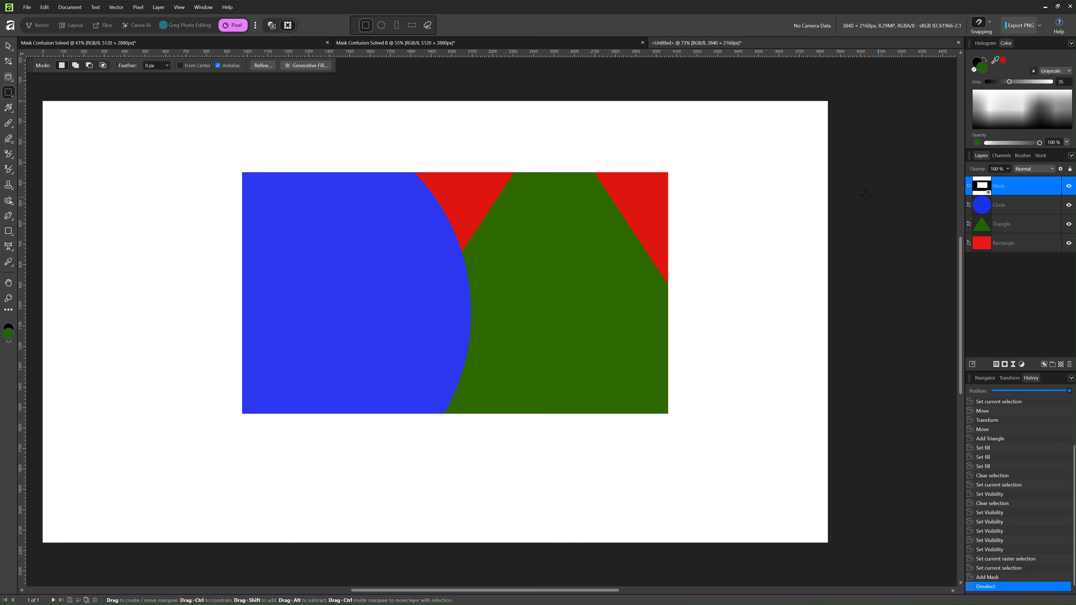
Move the mask below Circle and on to the bottom of the layer stack, then return it to the top.
{"action": "left_click_drag", "start_coordinate": [1005, 190], "coordinate": [1002, 213]}
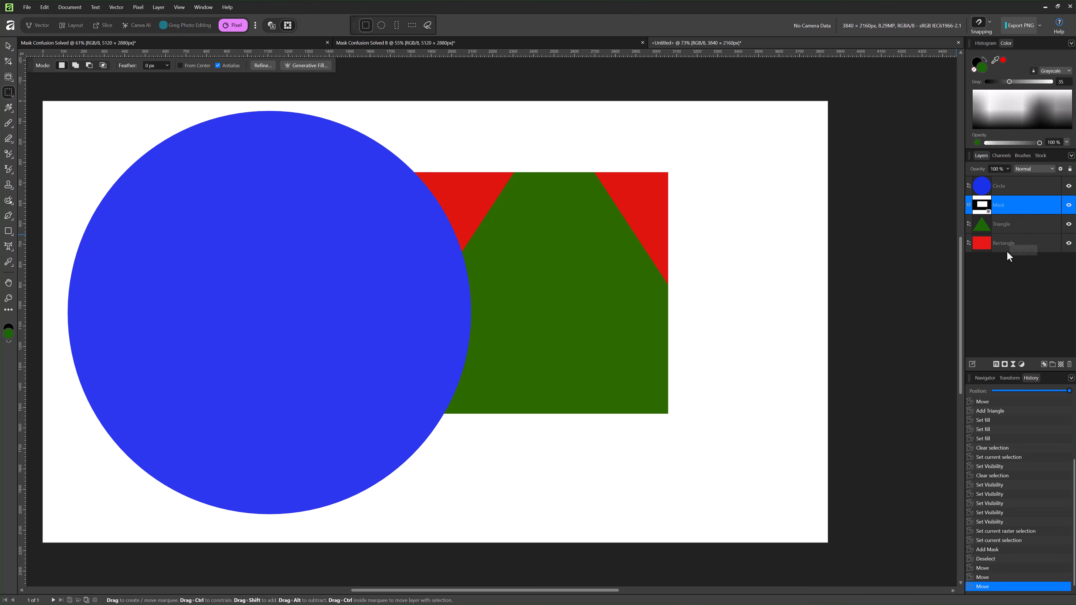
{"action": "left_click_drag", "start_coordinate": [1004, 207], "coordinate": [1000, 259]}
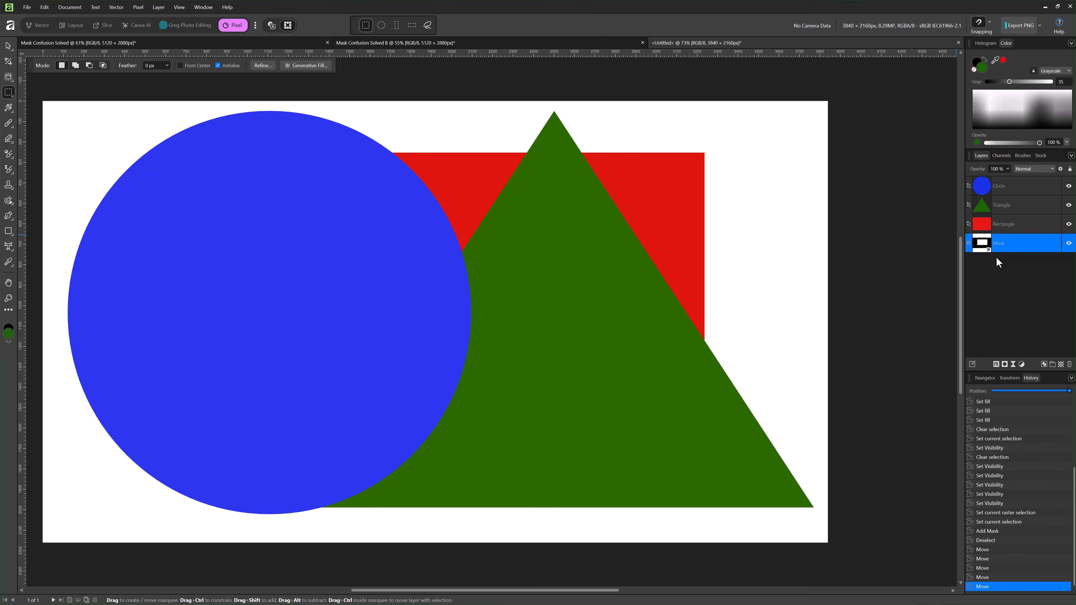
{"action": "key", "text": "ctrl+d"}
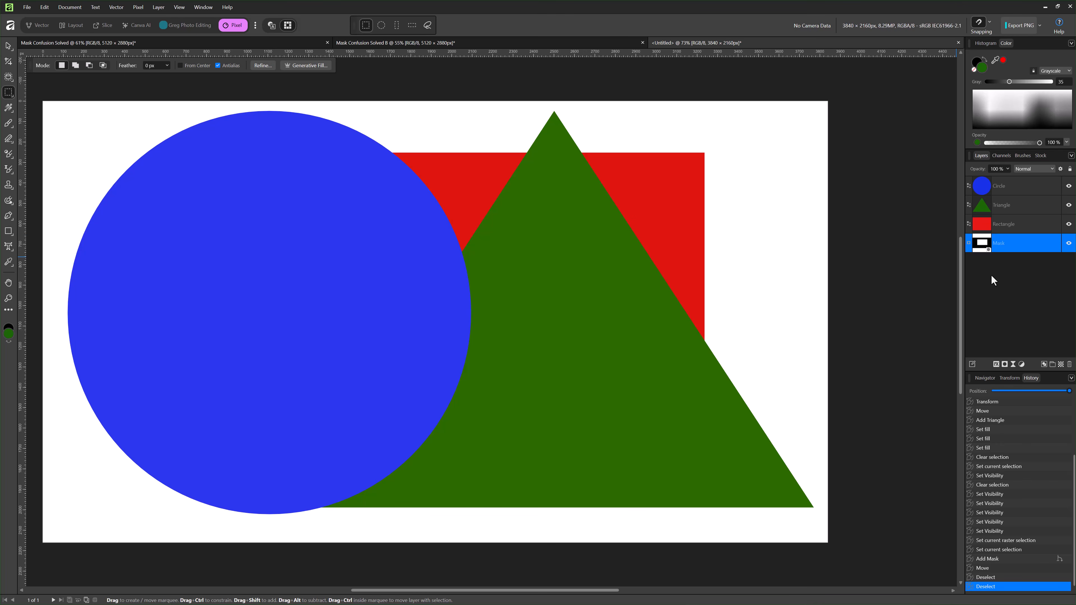
{"action": "left_click_drag", "start_coordinate": [994, 247], "coordinate": [989, 184]}
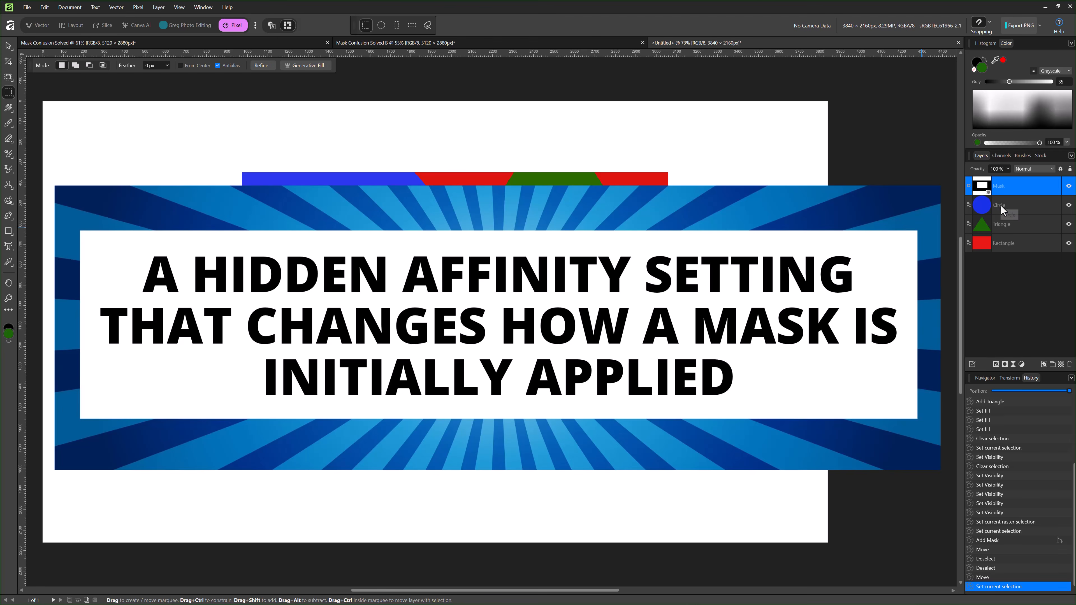
With the existing mask hidden, add a mask to the Circle layer from a rectangular marquee drawn across the three shapes.
{"action": "left_click", "coordinate": [1001, 205]}
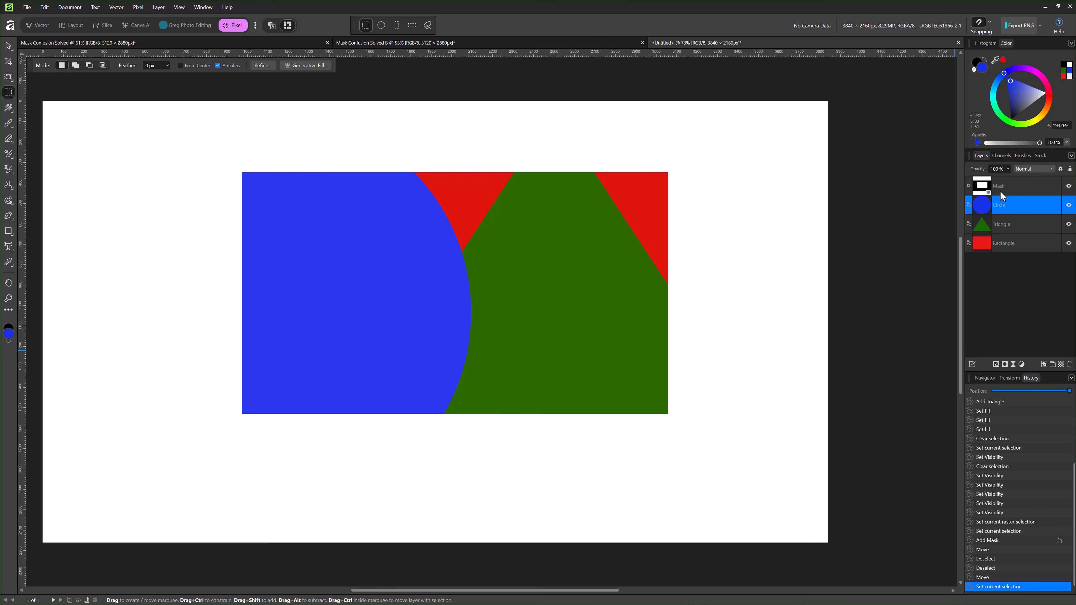
{"action": "left_click", "coordinate": [1066, 186]}
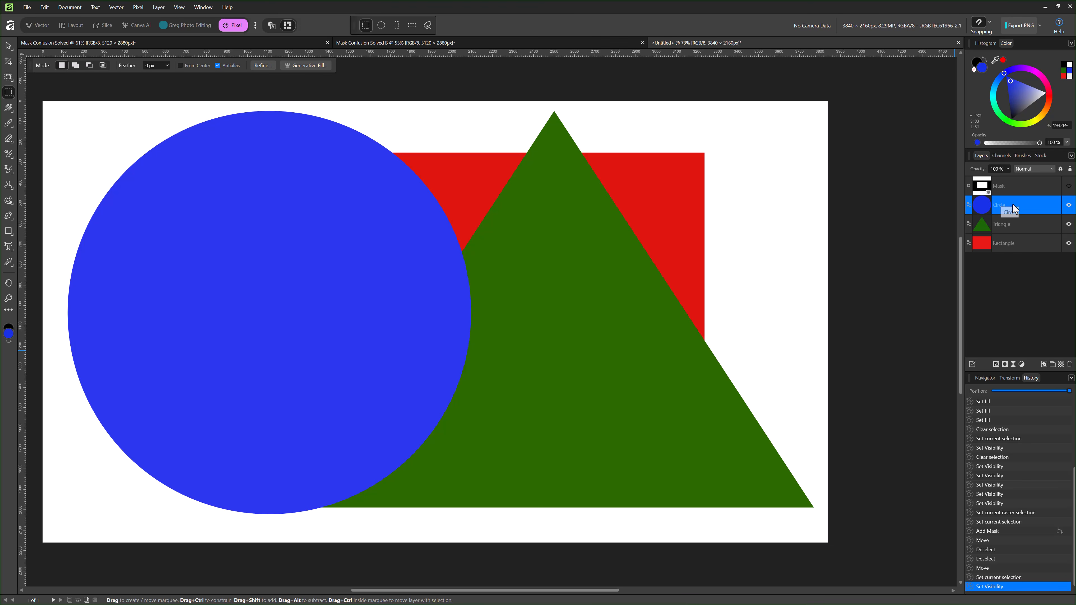
{"action": "left_click", "coordinate": [13, 97]}
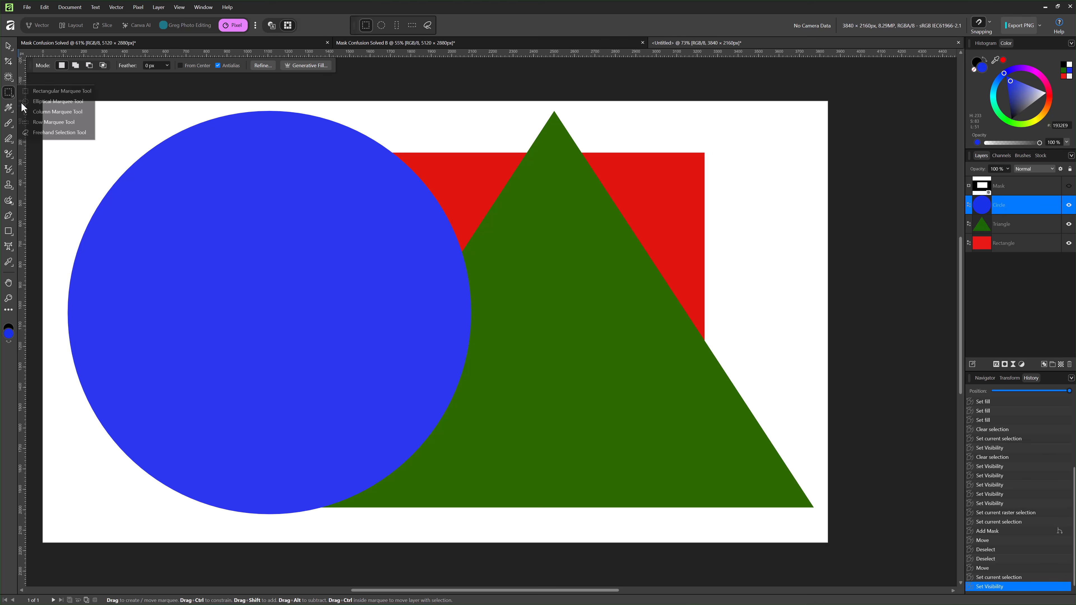
{"action": "left_click_drag", "start_coordinate": [167, 174], "coordinate": [677, 442]}
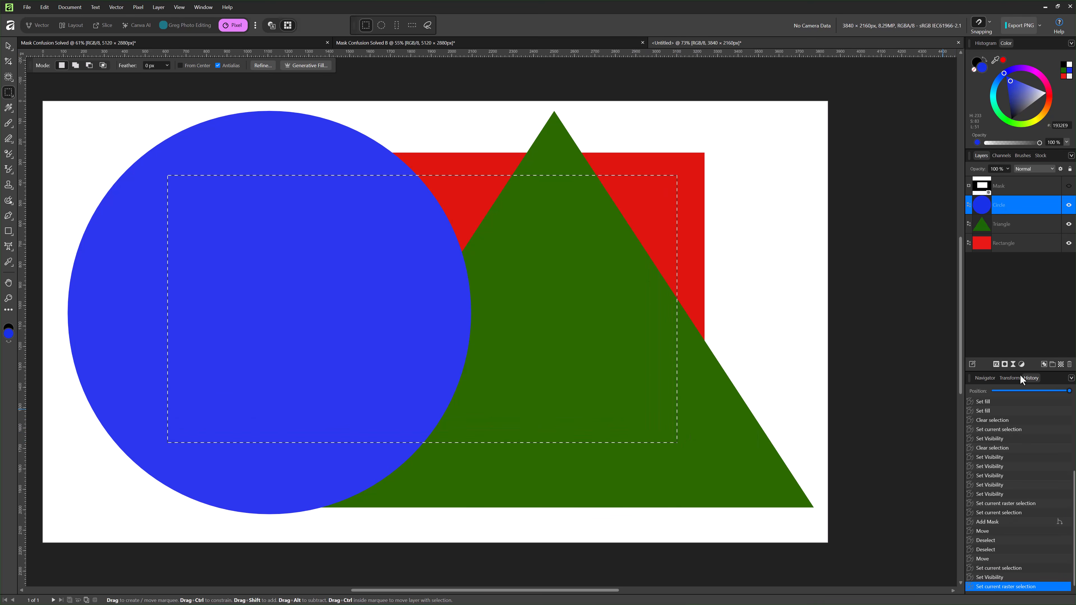
{"action": "left_click", "coordinate": [1004, 364]}
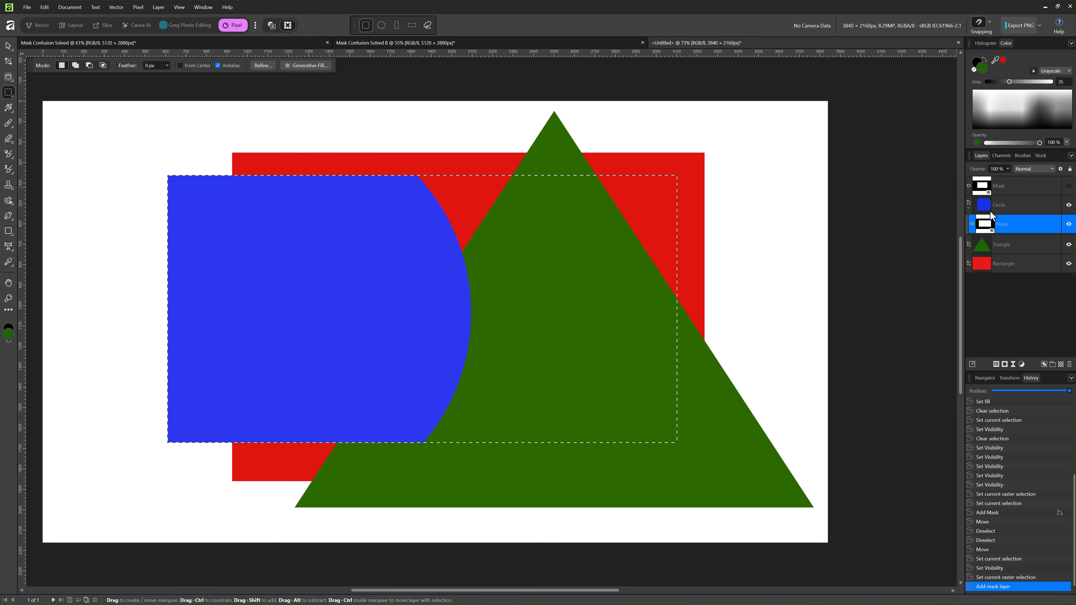
{"action": "left_click", "coordinate": [970, 209]}
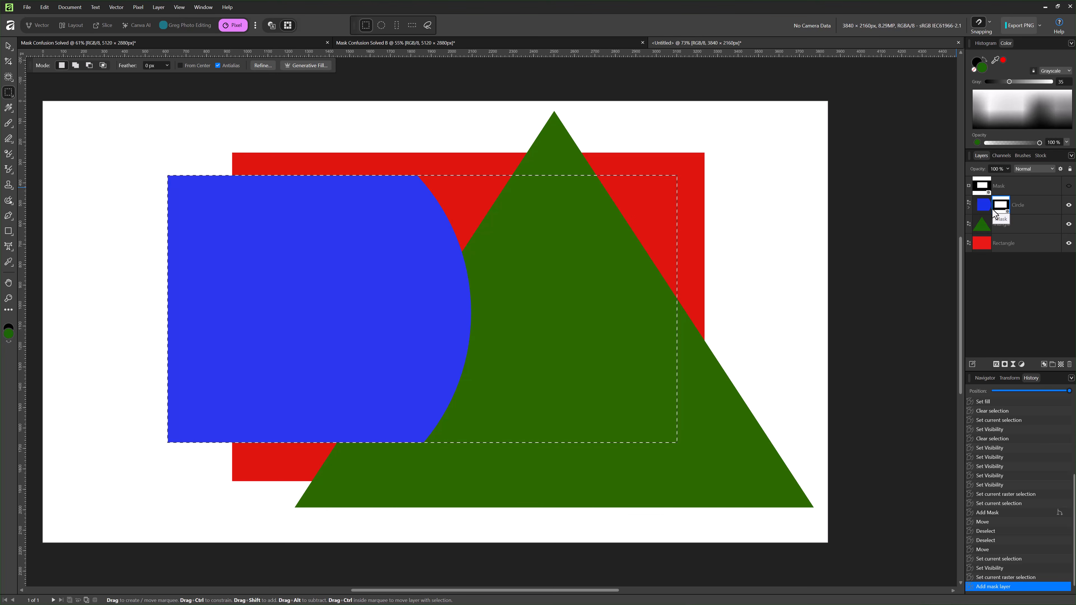
Configure the assistant settings so that adding a mask layer to a selection uses "Add mask as new layer".
{"action": "left_click", "coordinate": [45, 8]}
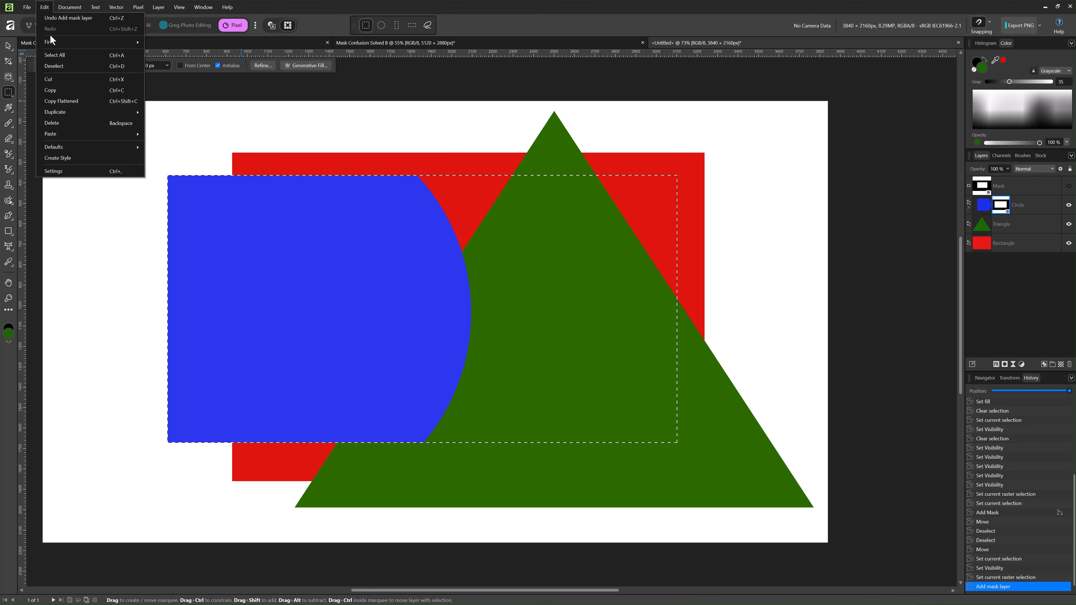
{"action": "left_click", "coordinate": [83, 170]}
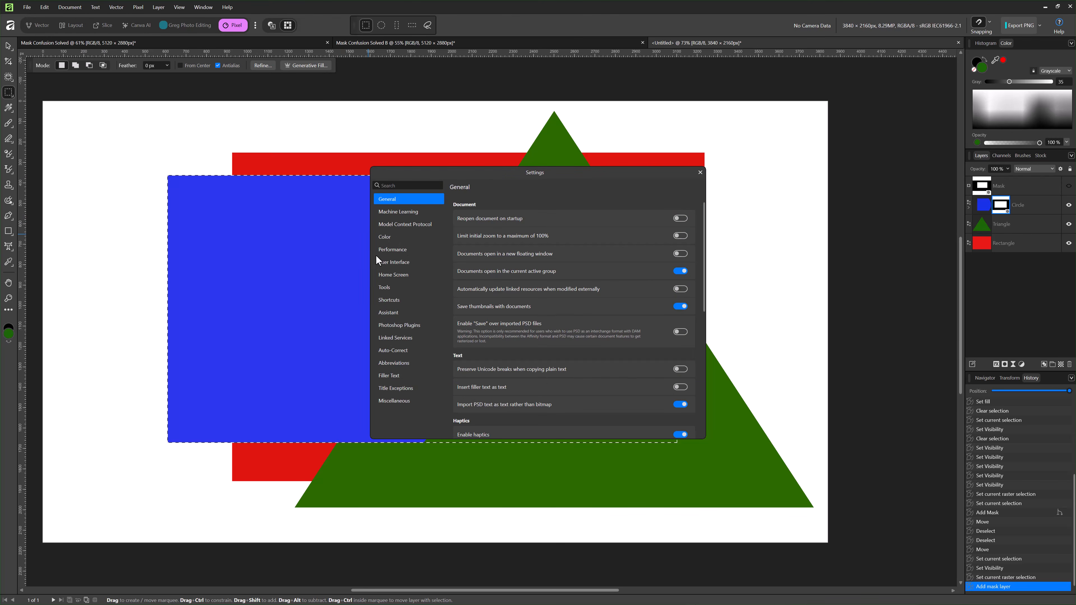
{"action": "left_click", "coordinate": [388, 313]}
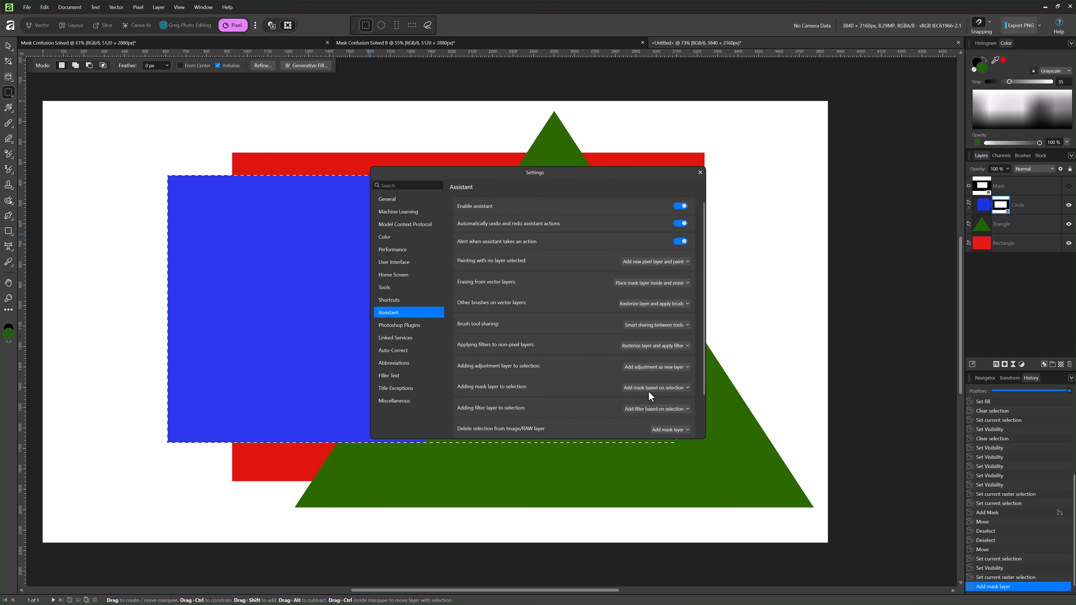
{"action": "left_click", "coordinate": [666, 391]}
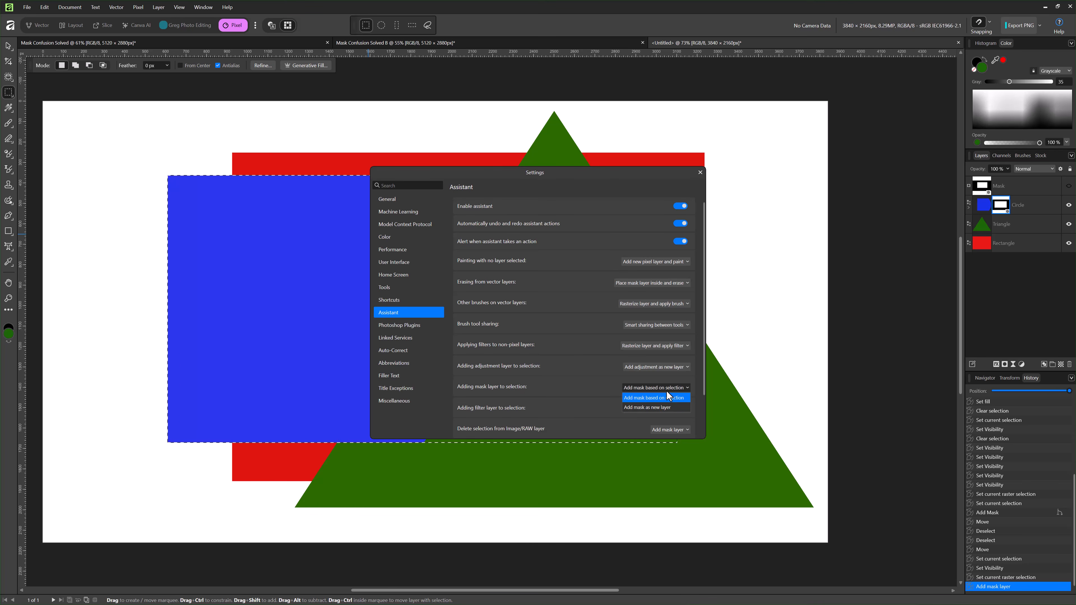
{"action": "left_click", "coordinate": [657, 409]}
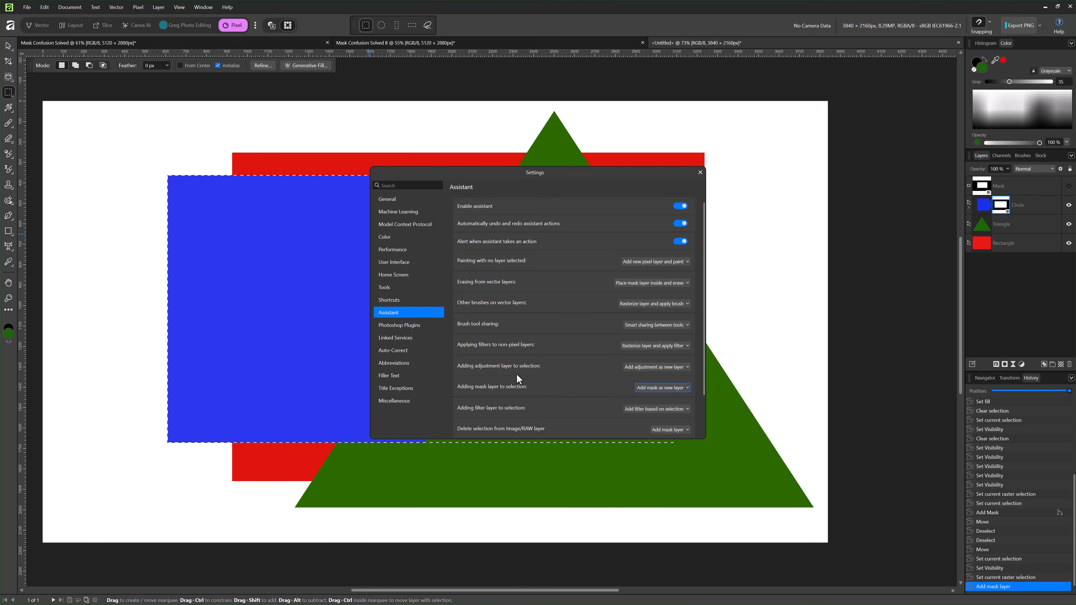
{"action": "left_click", "coordinate": [700, 172]}
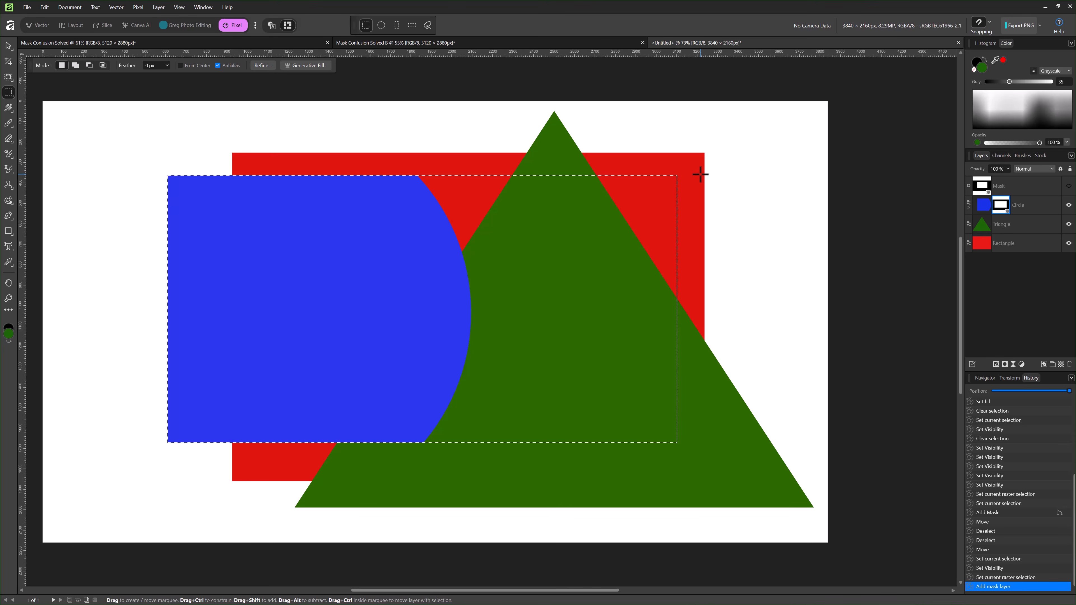
Undo the mask nested in the Circle layer and add it again from the same marquee as a separate layer above Circle.
{"action": "left_click", "coordinate": [1019, 209]}
{"action": "key", "text": "ctrl+z"}
{"action": "key", "text": "ctrl+z"}
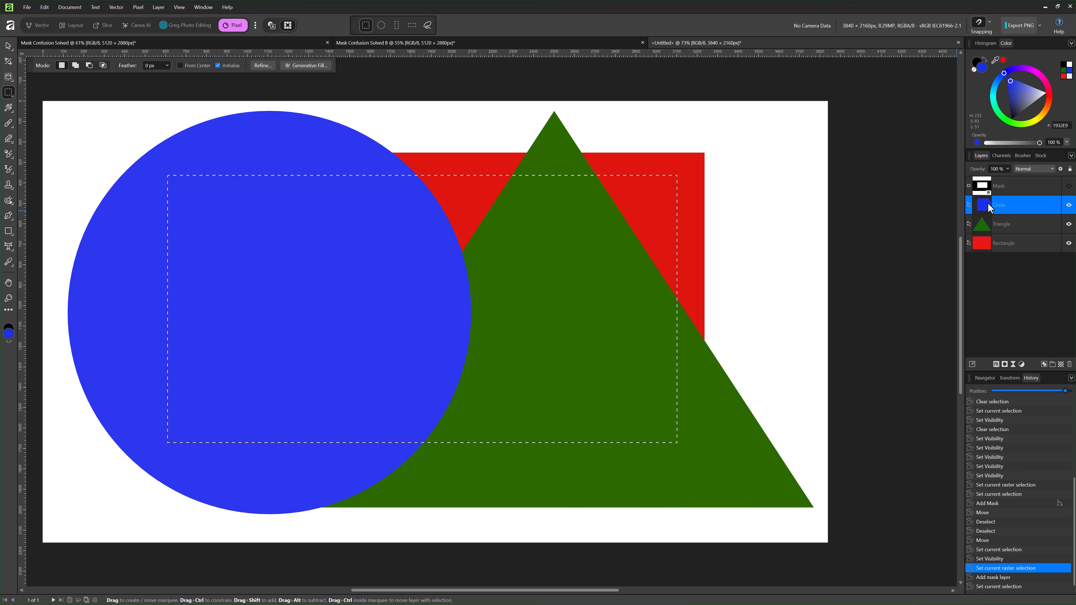
{"action": "left_click", "coordinate": [1005, 365]}
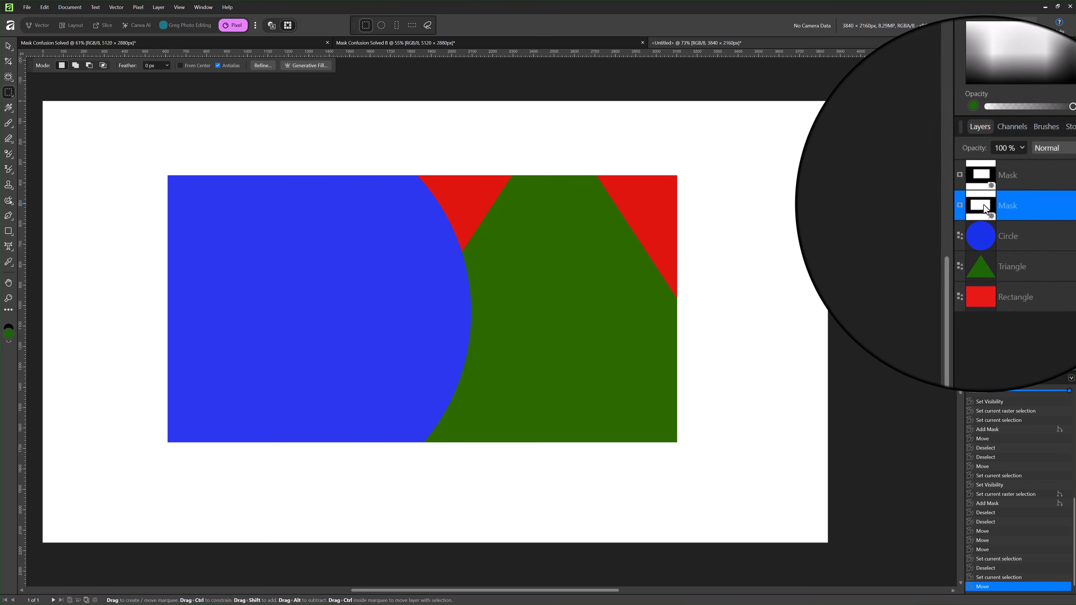
Nest the new mask inside the Circle layer, then move it back out above Circle.
{"action": "left_click_drag", "start_coordinate": [981, 205], "coordinate": [1024, 227]}
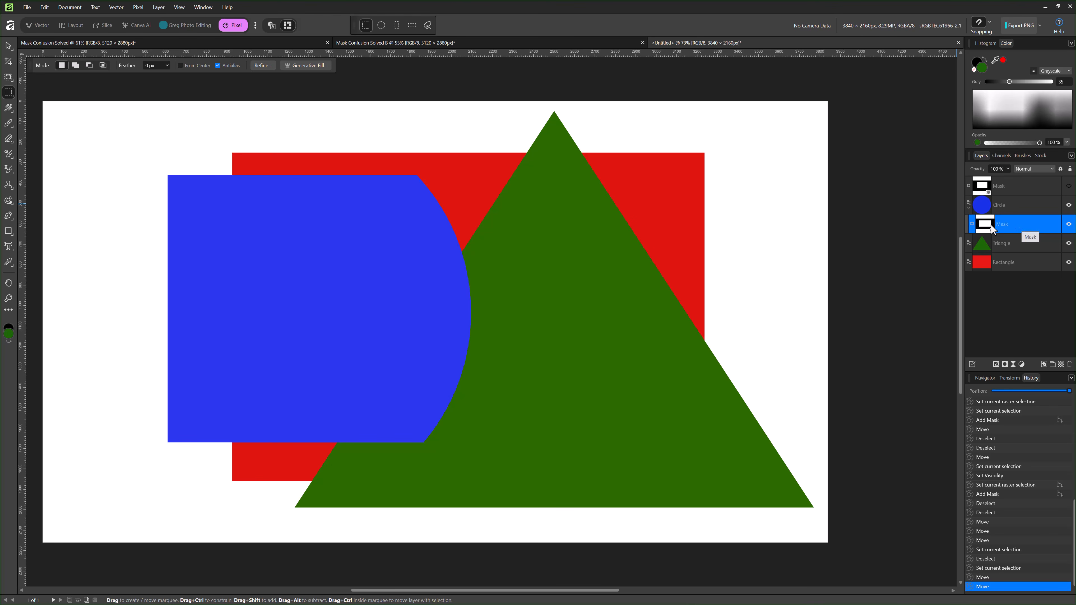
{"action": "left_click", "coordinate": [969, 208]}
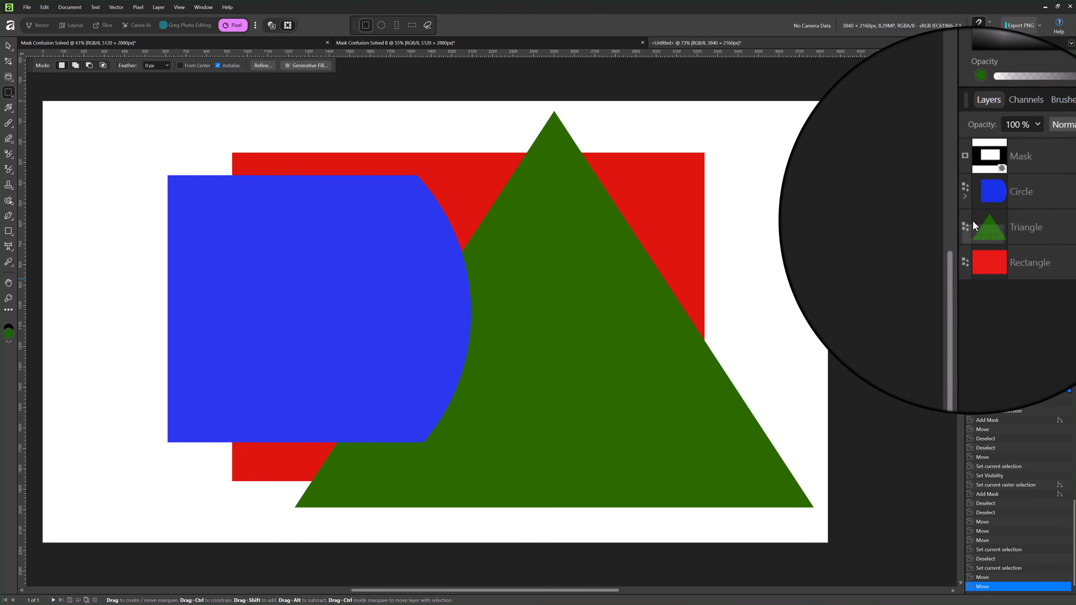
{"action": "left_click", "coordinate": [966, 197]}
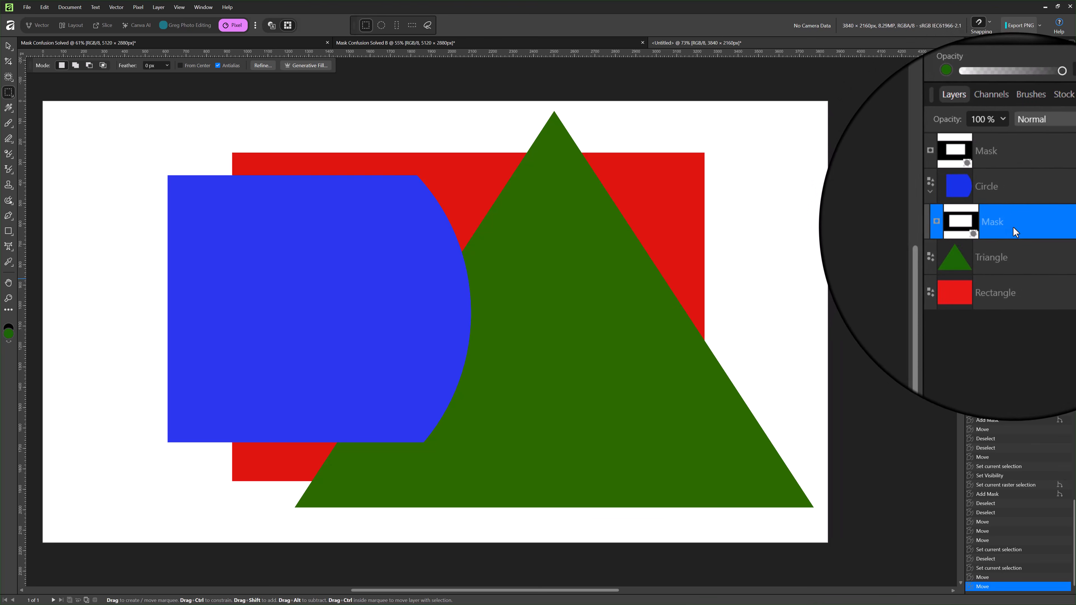
{"action": "left_click_drag", "start_coordinate": [1017, 228], "coordinate": [1012, 198]}
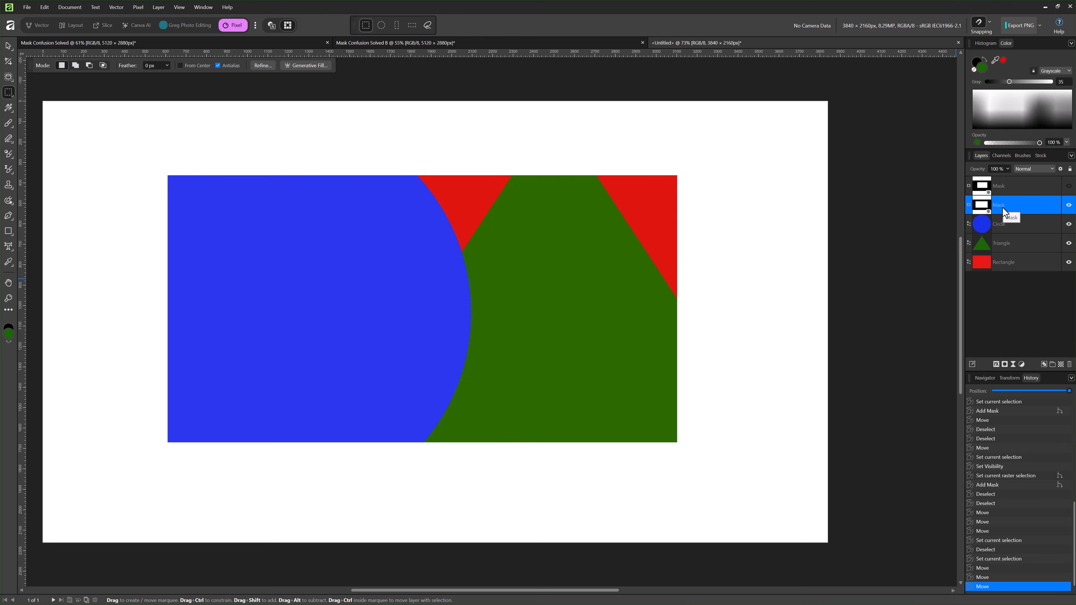
Hide both masks and nest the Triangle layer inside the Circle layer so the circle clips it.
{"action": "left_click", "coordinate": [1069, 186]}
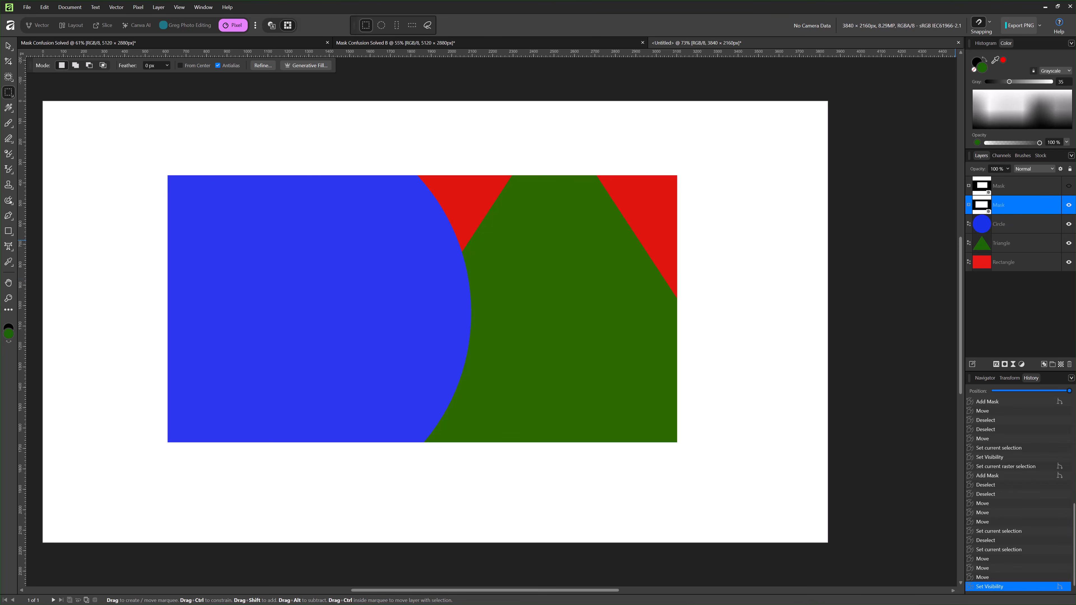
{"action": "left_click", "coordinate": [1068, 206]}
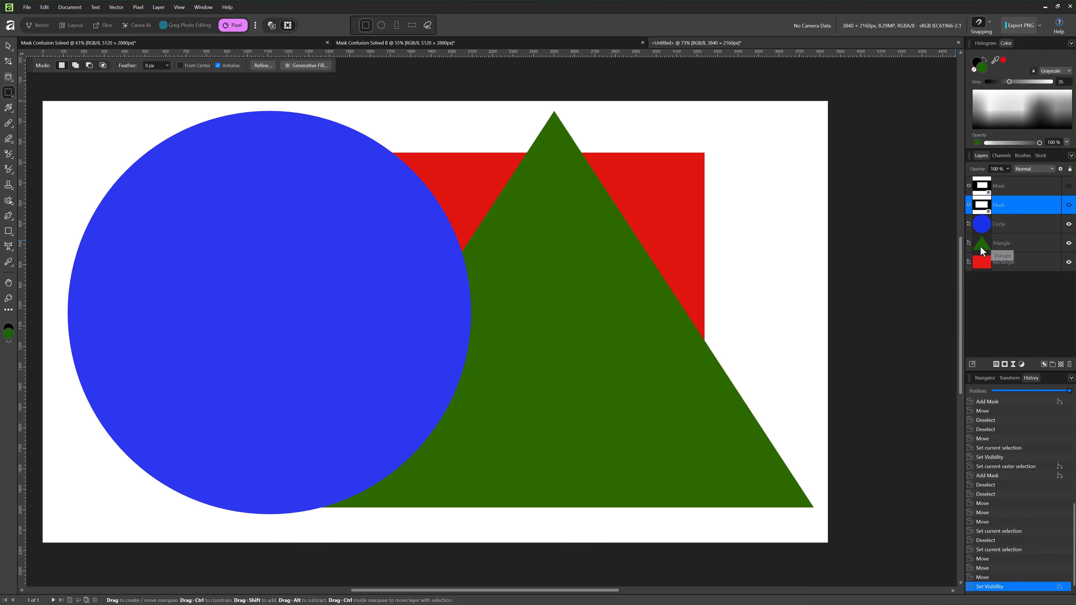
{"action": "left_click_drag", "start_coordinate": [982, 246], "coordinate": [1026, 225]}
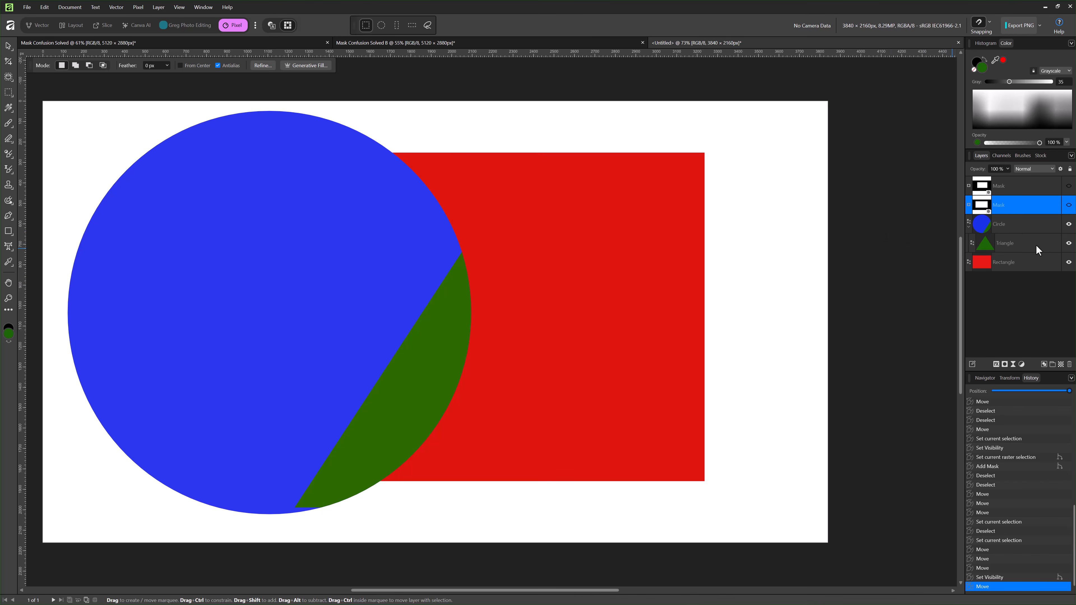
Hide the Circle layer to check its effect on the nested Triangle, then show it again.
{"action": "left_click", "coordinate": [1010, 229]}
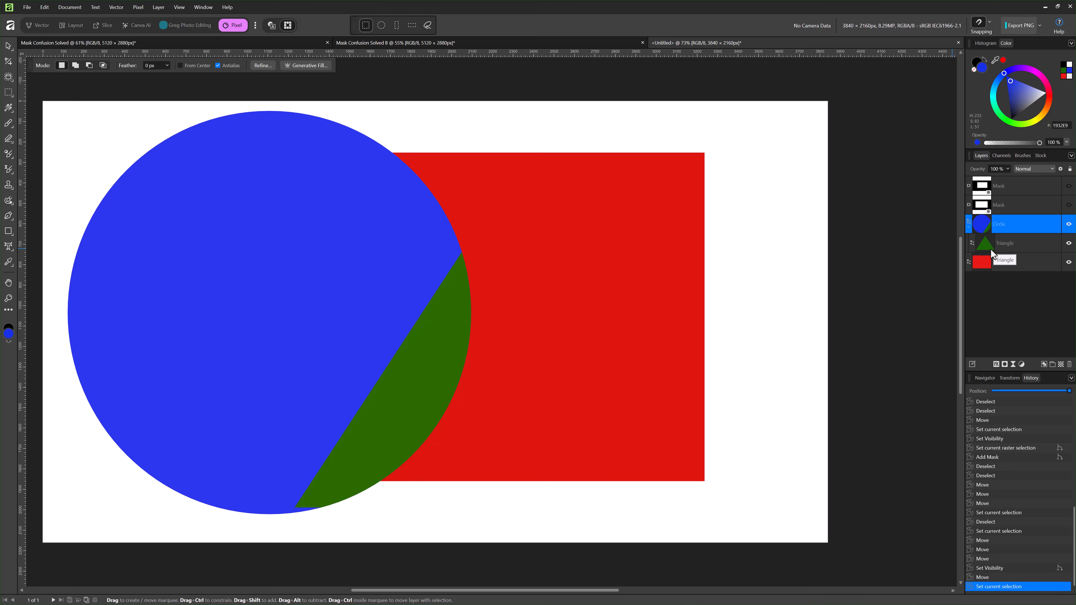
{"action": "left_click", "coordinate": [1069, 225]}
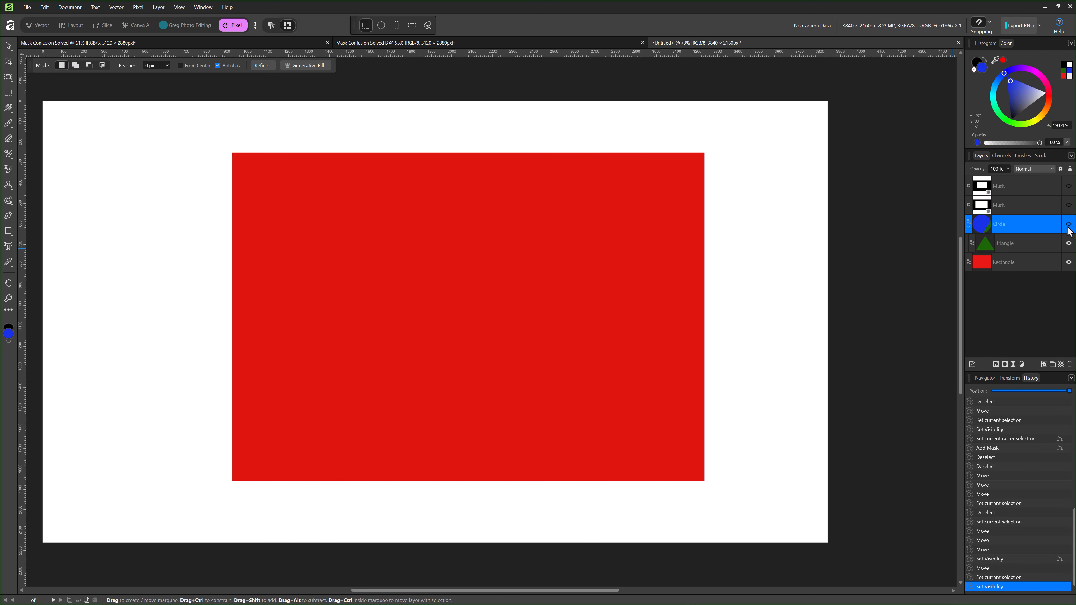
{"action": "left_click", "coordinate": [1068, 226]}
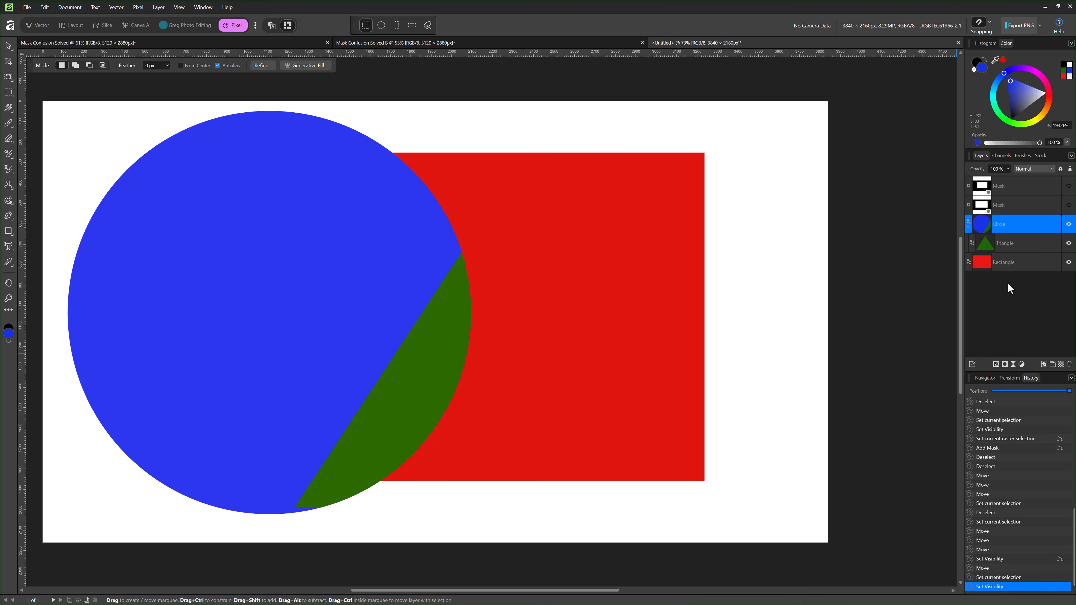
Nest the Rectangle layer inside Circle, and reorder it above Triangle and back below it.
{"action": "left_click_drag", "start_coordinate": [975, 264], "coordinate": [1003, 252]}
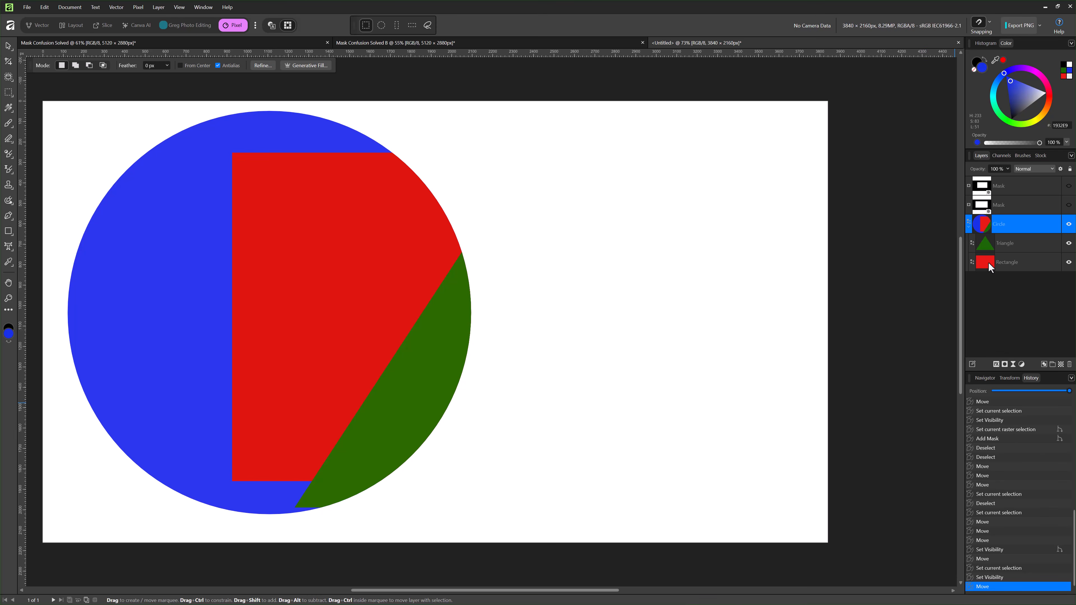
{"action": "left_click_drag", "start_coordinate": [990, 267], "coordinate": [985, 241]}
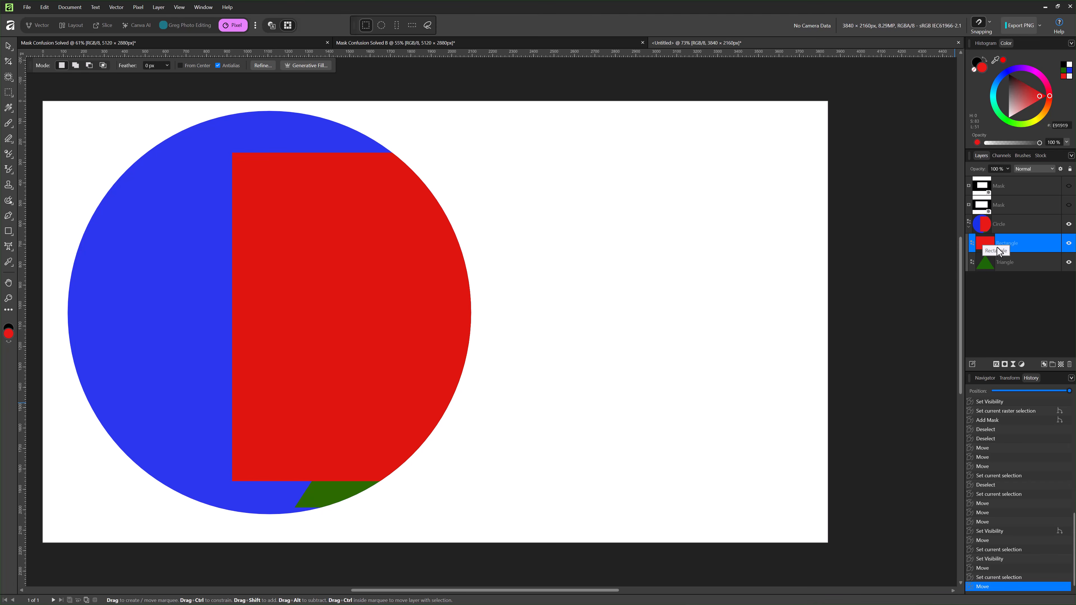
{"action": "left_click_drag", "start_coordinate": [999, 251], "coordinate": [996, 275]}
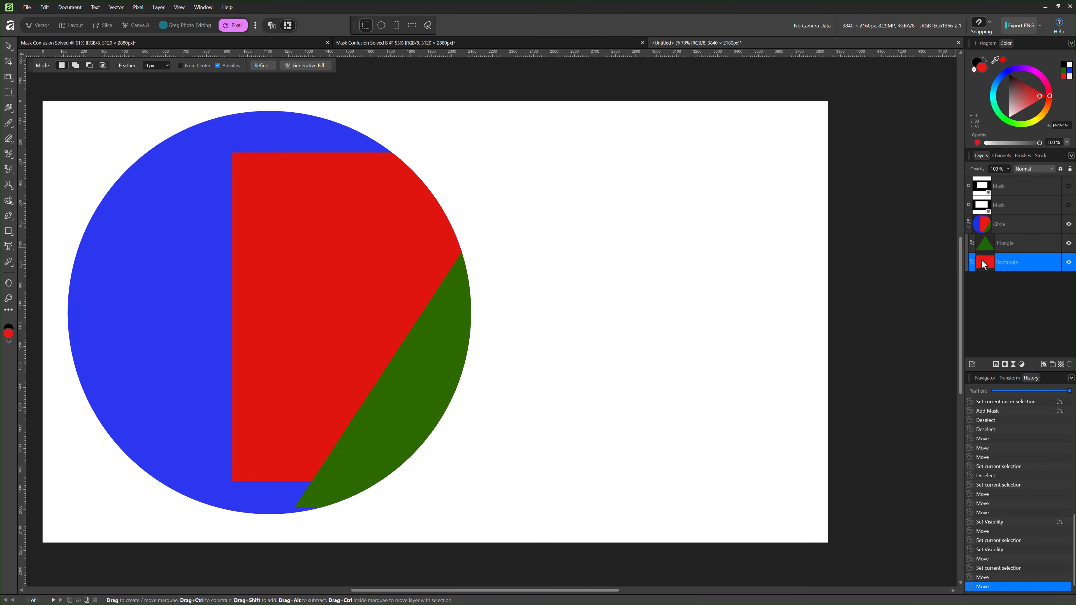
Nest the Rectangle inside the Triangle, then move both layers out of Circle to separate top-level layers below it.
{"action": "left_click_drag", "start_coordinate": [1000, 255], "coordinate": [1025, 249]}
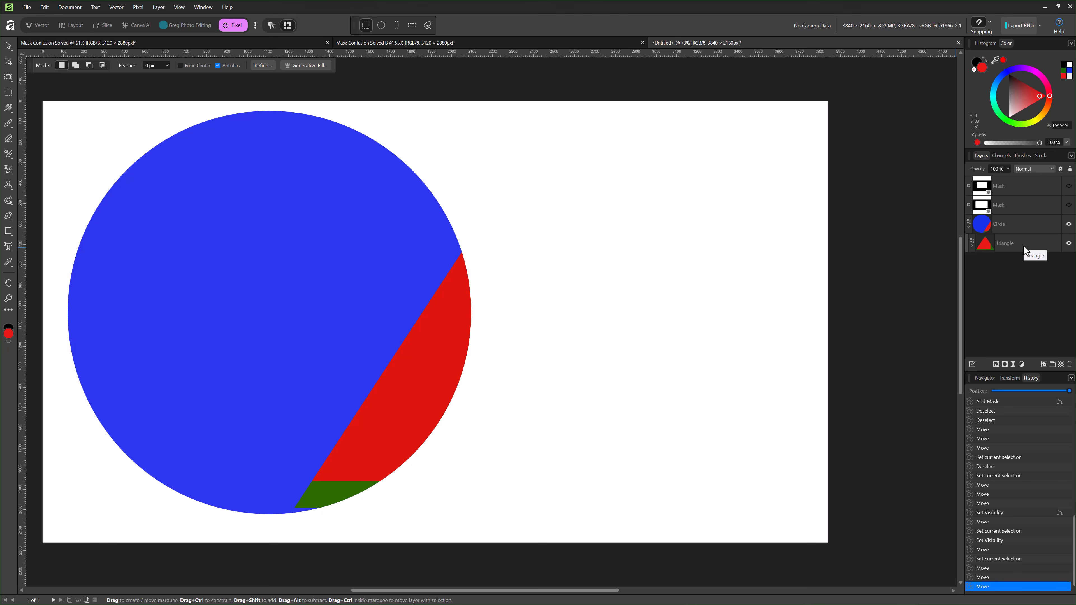
{"action": "left_click", "coordinate": [982, 271]}
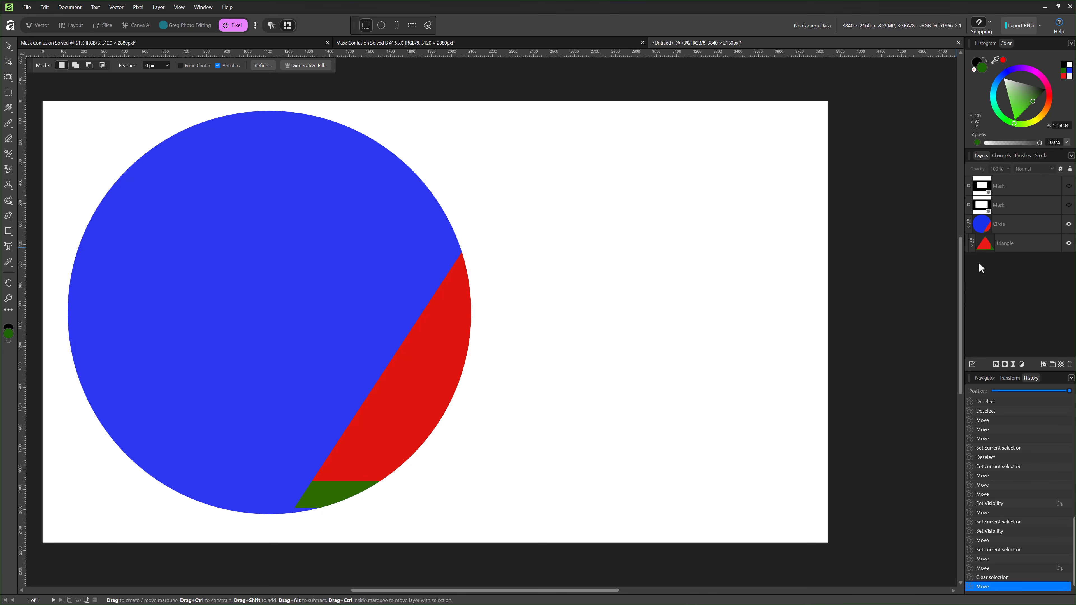
{"action": "left_click", "coordinate": [972, 245]}
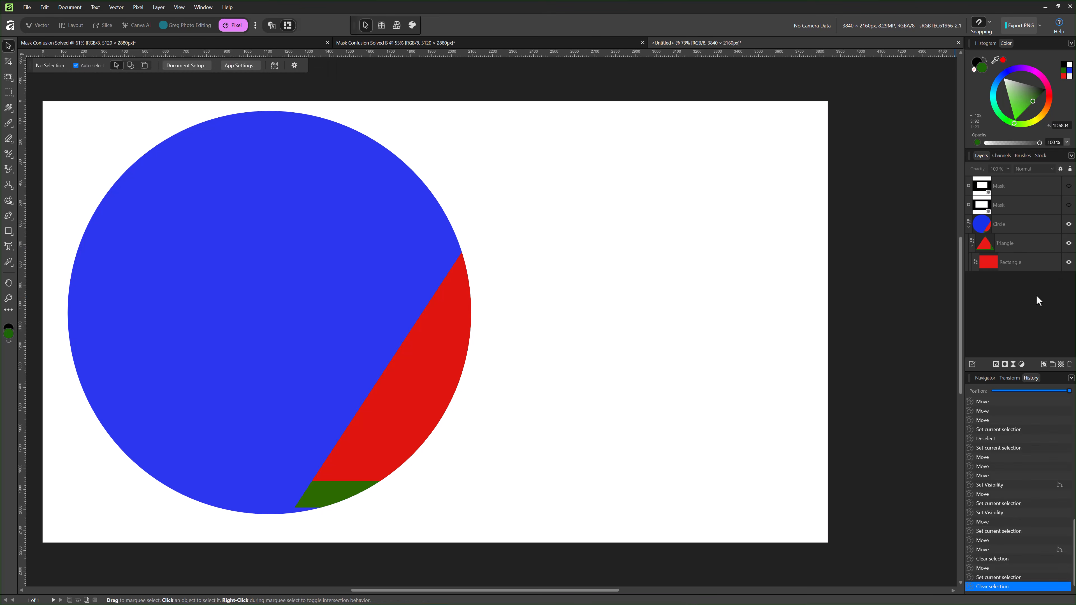
{"action": "mouse_move", "coordinate": [989, 265]}
{"action": "left_mouse_down"}
{"action": "mouse_move", "coordinate": [985, 282]}
{"action": "mouse_move", "coordinate": [990, 255]}
{"action": "left_mouse_up"}
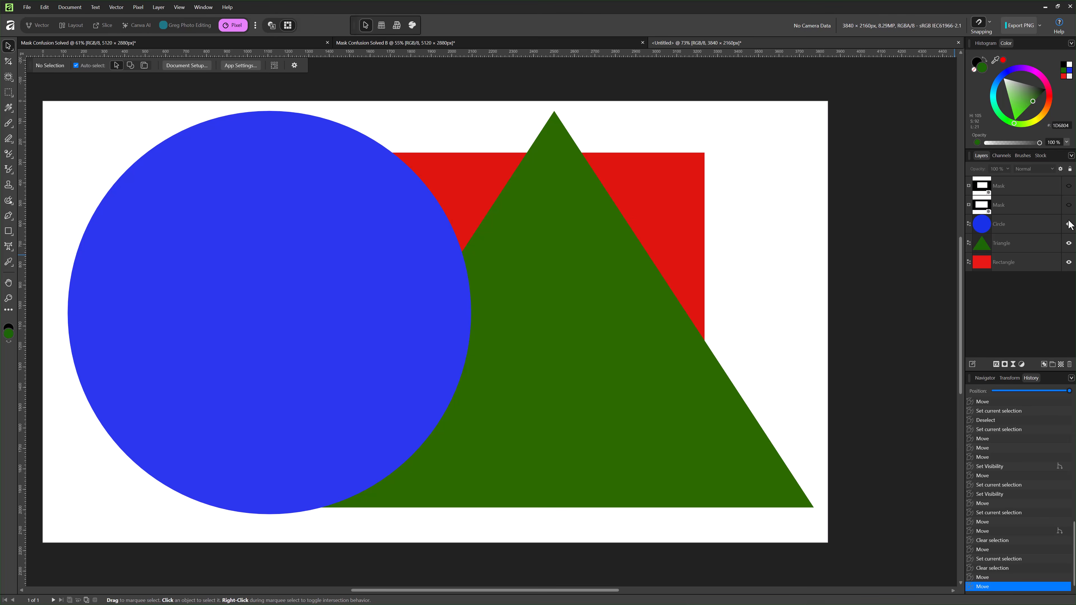
Show the lower mask and nest it inside the Circle layer, then return it above Circle and hide it.
{"action": "left_click", "coordinate": [1069, 205]}
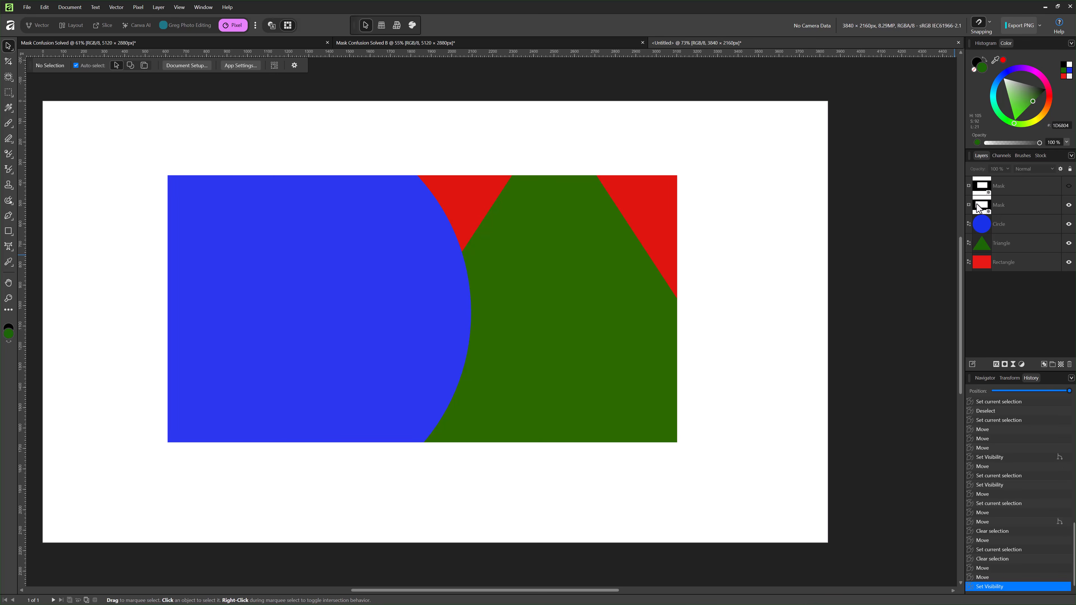
{"action": "left_click_drag", "start_coordinate": [976, 205], "coordinate": [983, 225]}
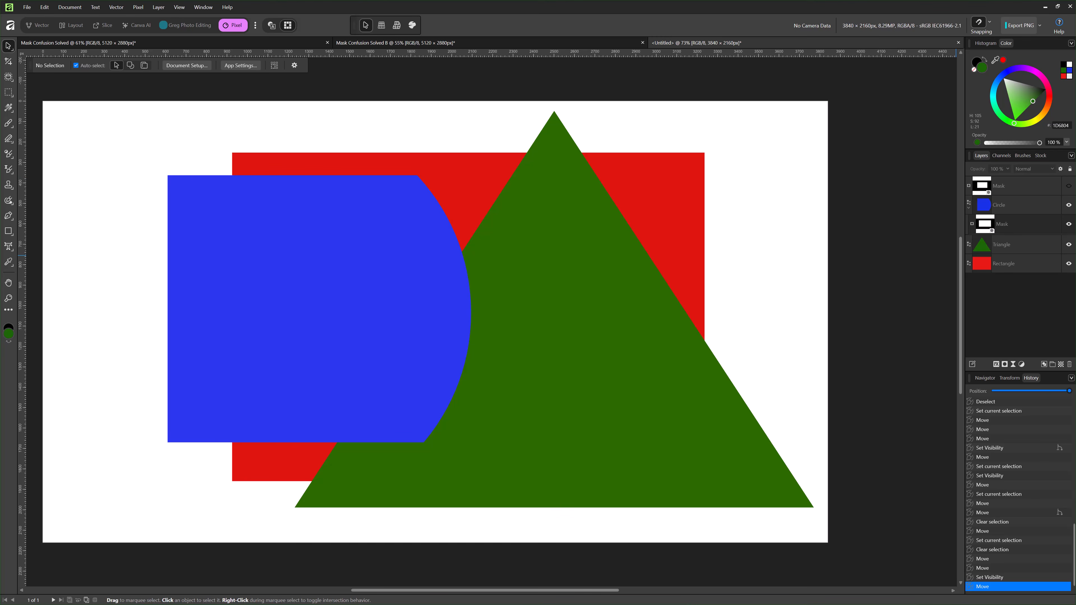
{"action": "left_click_drag", "start_coordinate": [1007, 231], "coordinate": [982, 206]}
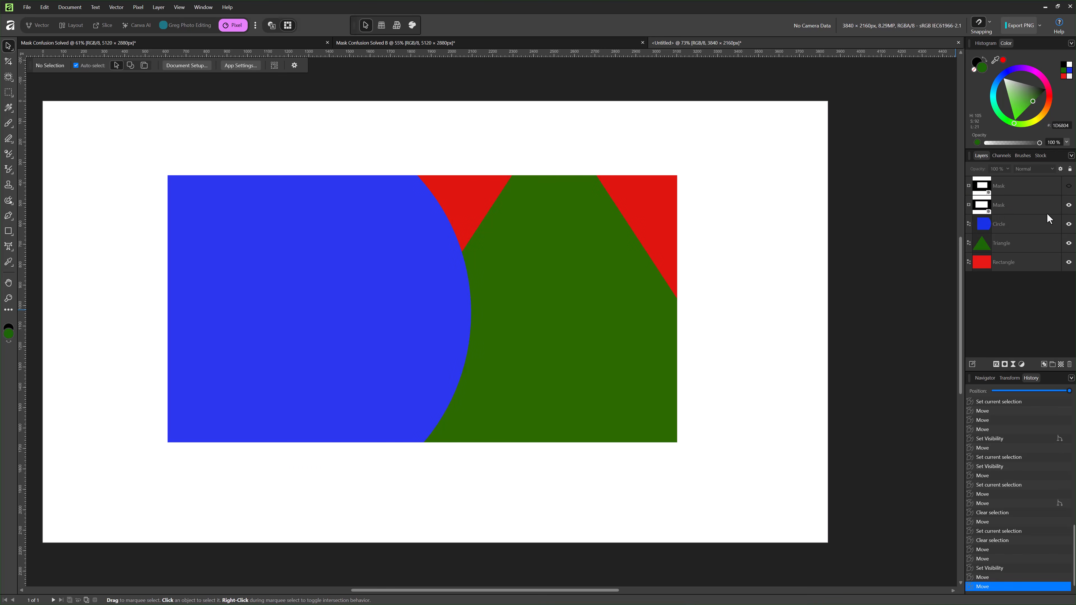
{"action": "left_click", "coordinate": [1069, 206]}
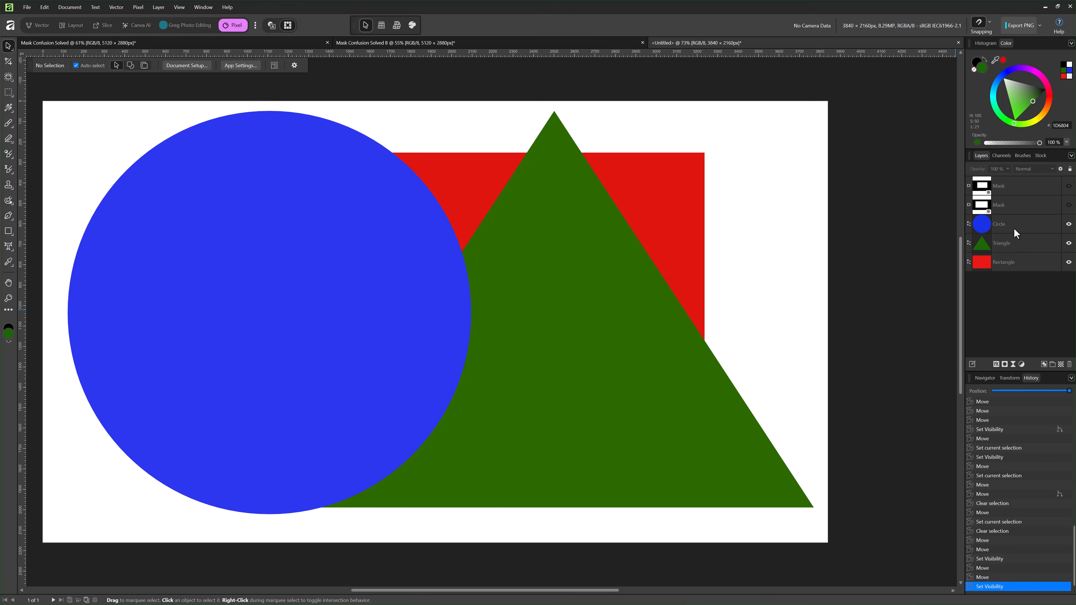
Group the Circle layer, then move the lower mask into the group above Circle and make it visible.
{"action": "left_click", "coordinate": [1013, 228]}
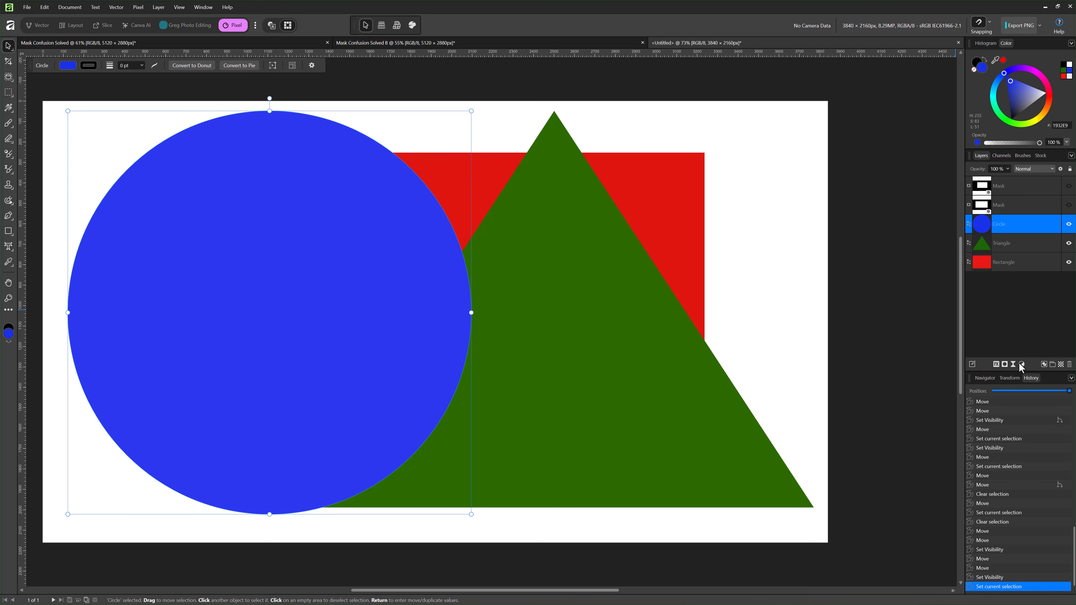
{"action": "left_click", "coordinate": [1053, 369]}
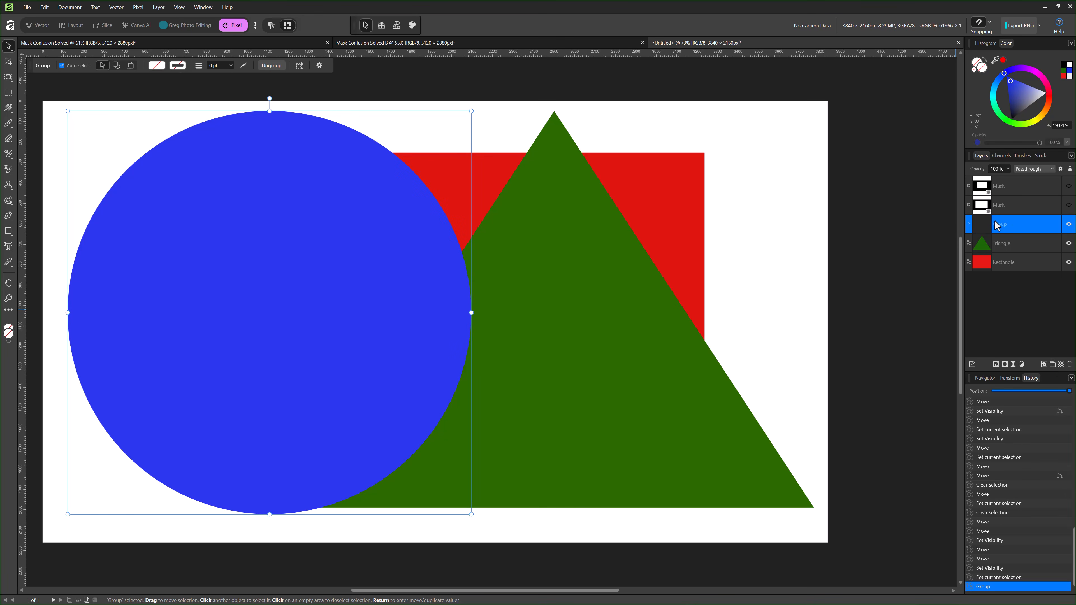
{"action": "left_click", "coordinate": [969, 224]}
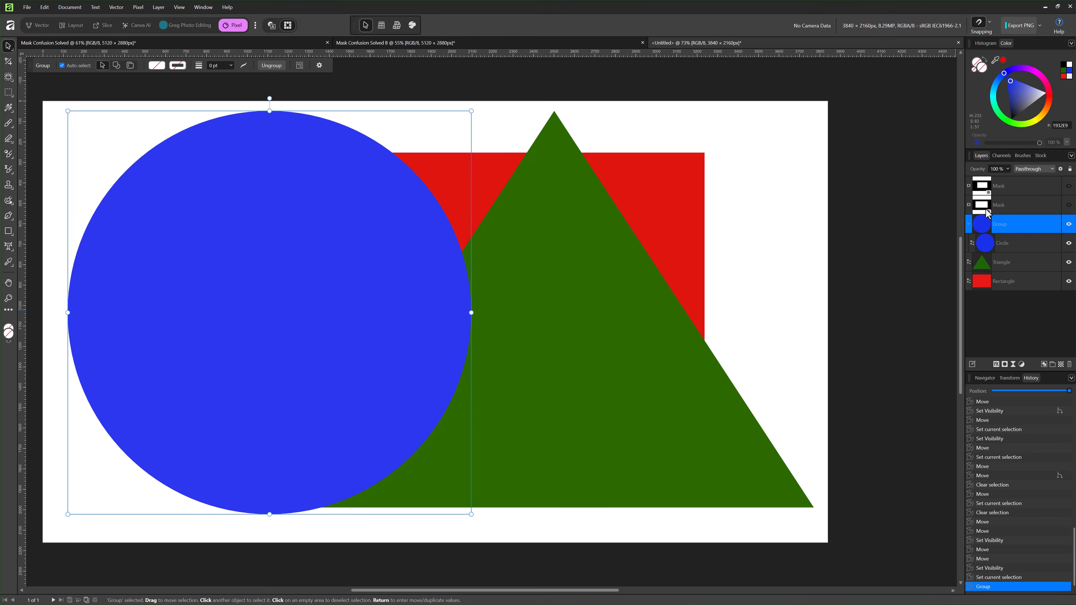
{"action": "left_click_drag", "start_coordinate": [983, 204], "coordinate": [996, 236]}
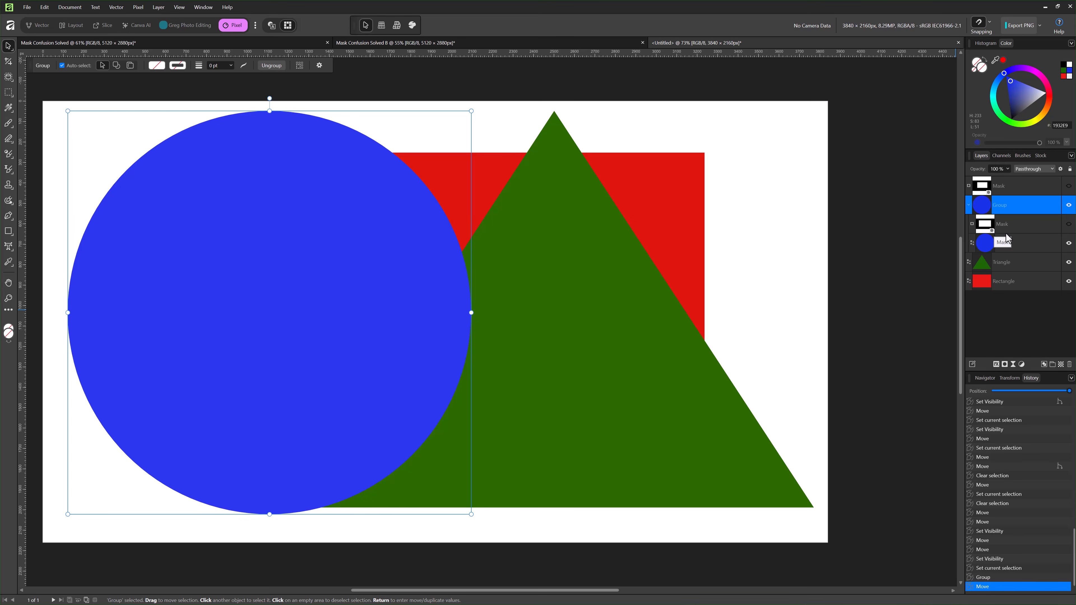
{"action": "left_click", "coordinate": [1069, 224]}
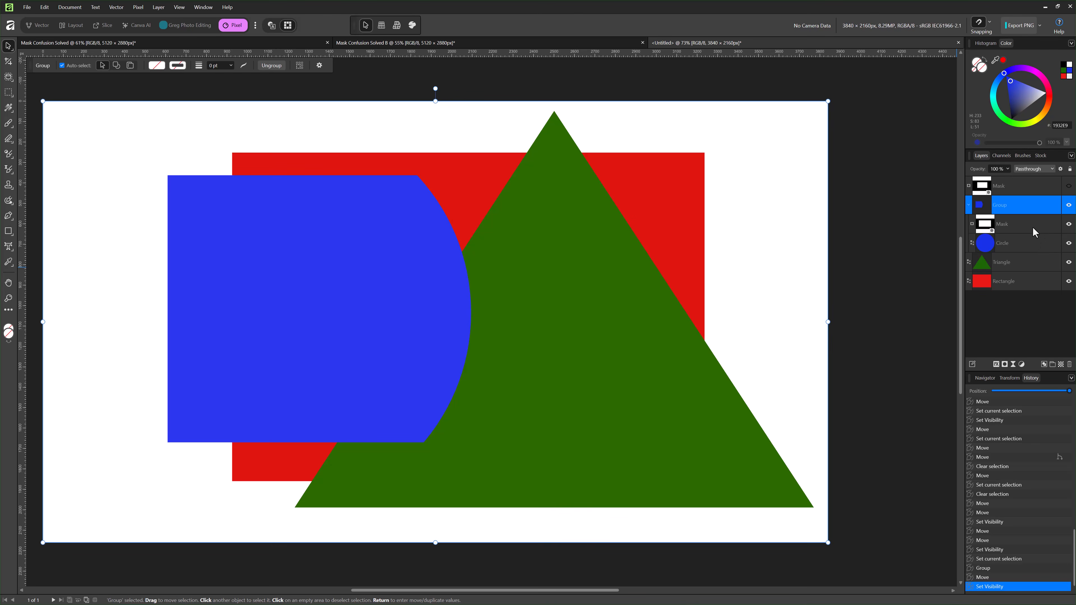
Reorder the Circle layer above the mask inside the group.
{"action": "left_click_drag", "start_coordinate": [1033, 228], "coordinate": [1006, 232]}
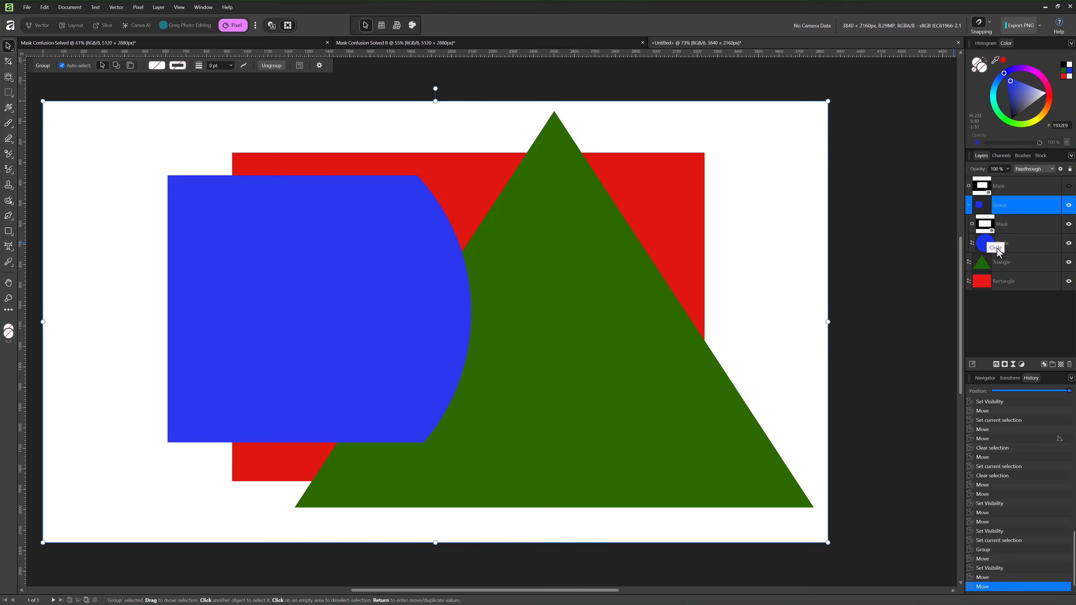
{"action": "left_click_drag", "start_coordinate": [999, 250], "coordinate": [1000, 218]}
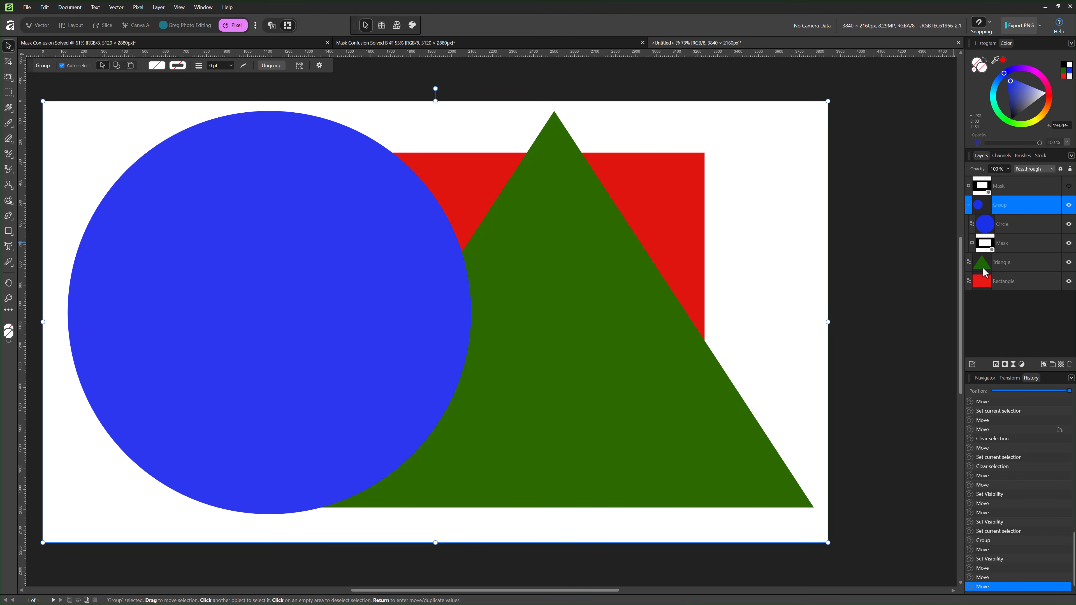
{"action": "left_click", "coordinate": [969, 205]}
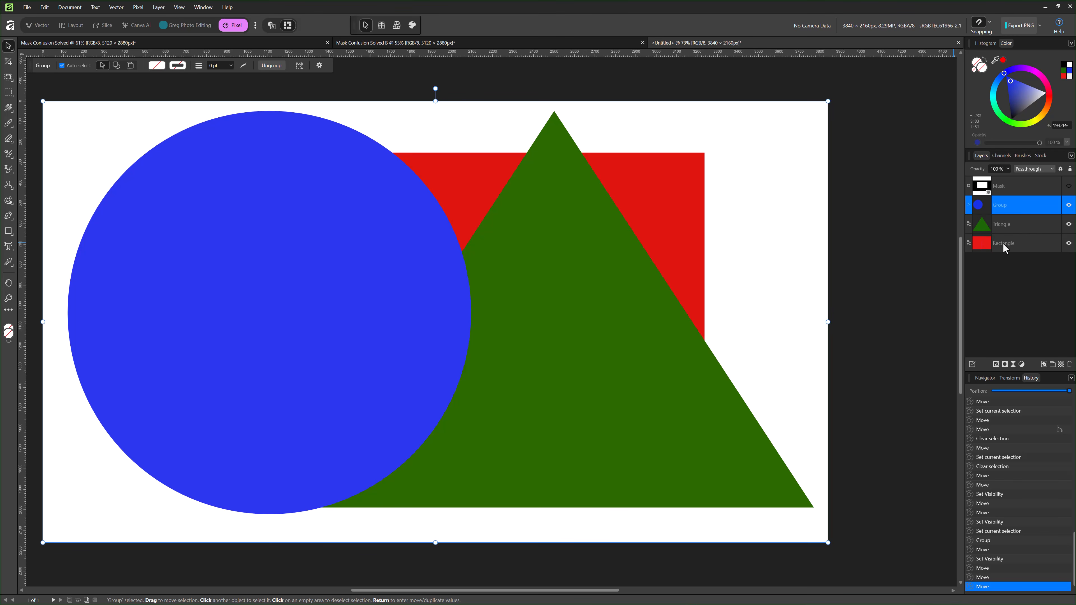
{"action": "left_click", "coordinate": [969, 205]}
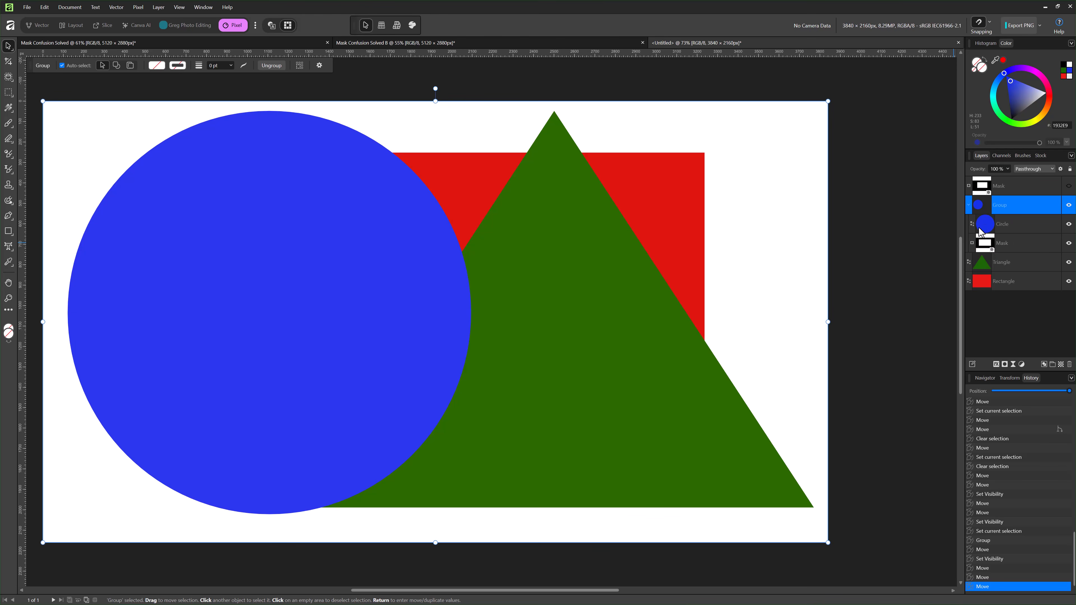
Move the Triangle into the group below the mask, and toggle the visibility of Circle and the mask to compare.
{"action": "left_click_drag", "start_coordinate": [1003, 272], "coordinate": [1003, 256]}
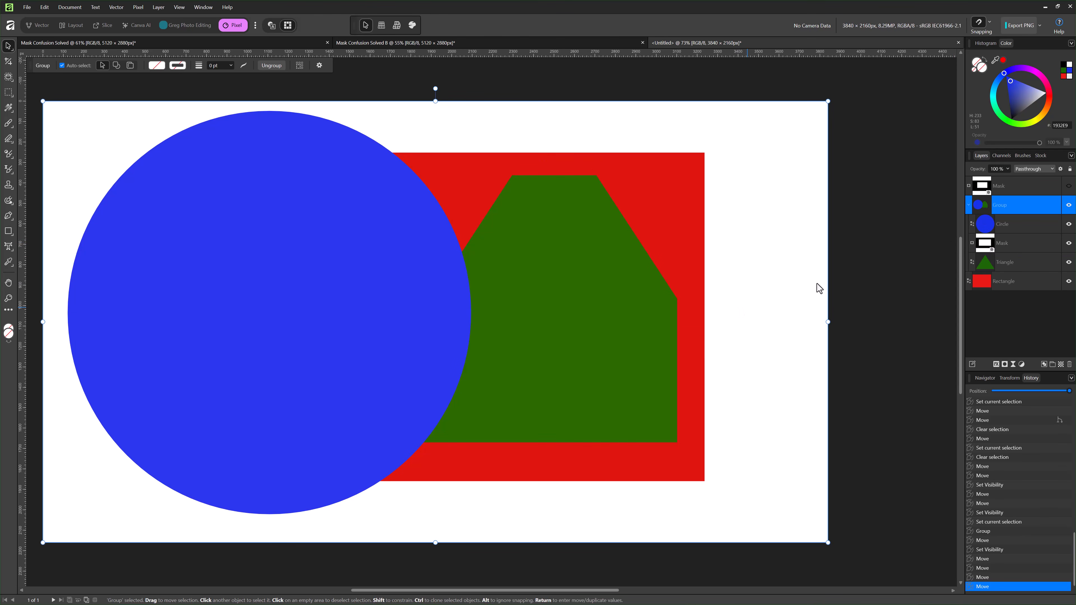
{"action": "left_click", "coordinate": [1069, 226]}
{"action": "left_click", "coordinate": [1069, 243]}
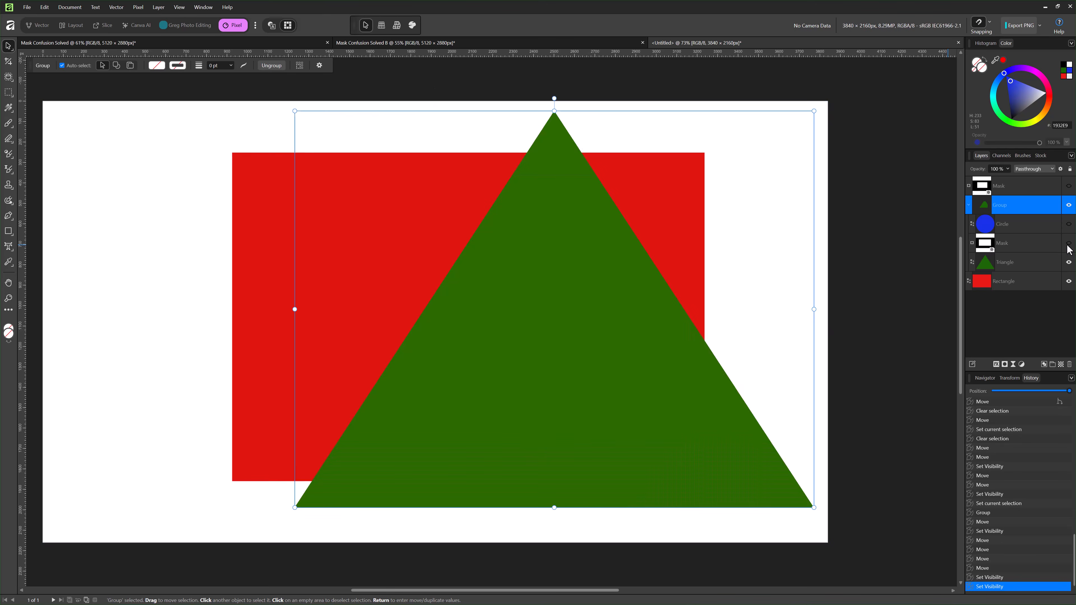
{"action": "left_click", "coordinate": [1069, 225]}
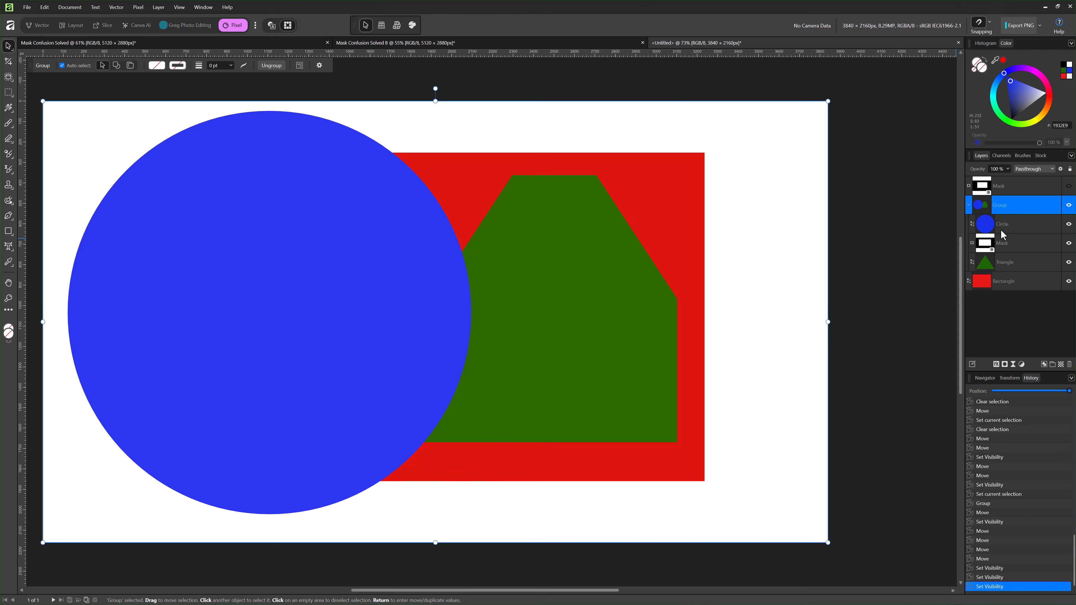
Move the Circle below the mask inside the group, then ungroup the layers.
{"action": "left_click_drag", "start_coordinate": [1003, 232], "coordinate": [1003, 257]}
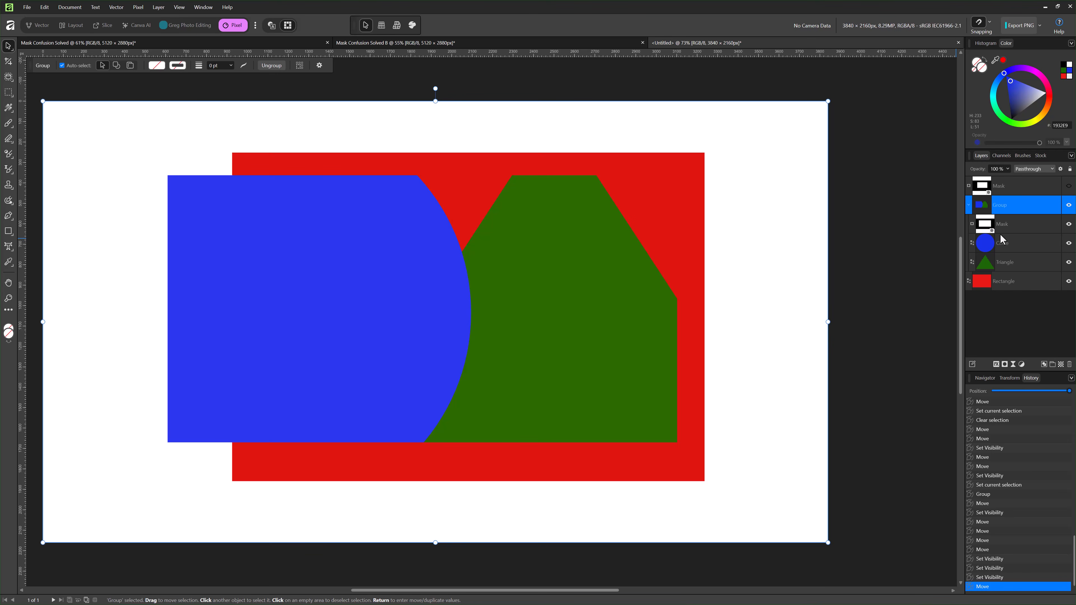
{"action": "right_click", "coordinate": [997, 209]}
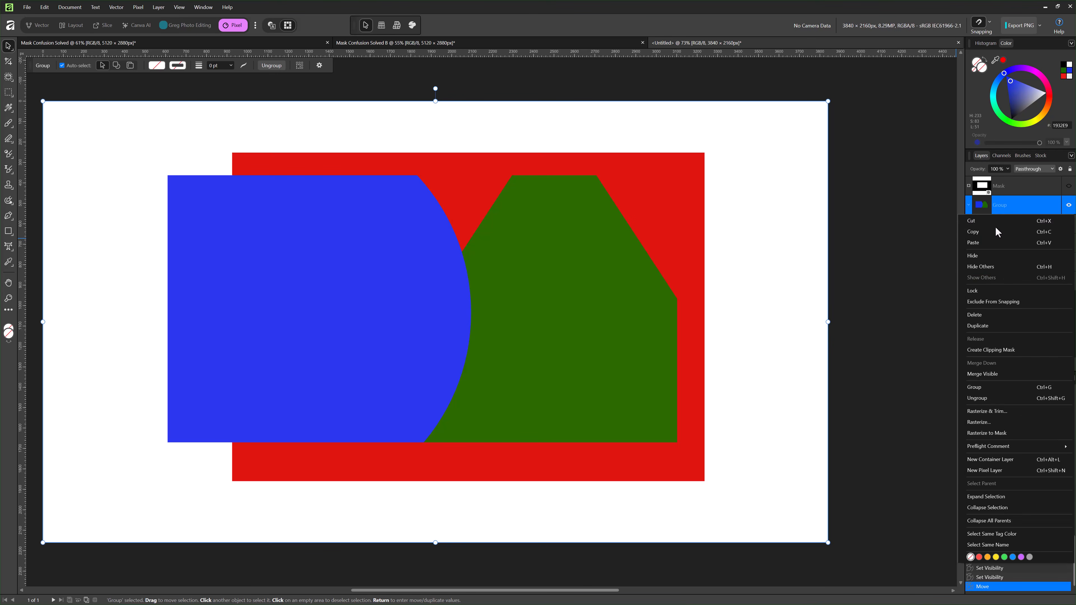
{"action": "left_click", "coordinate": [994, 397]}
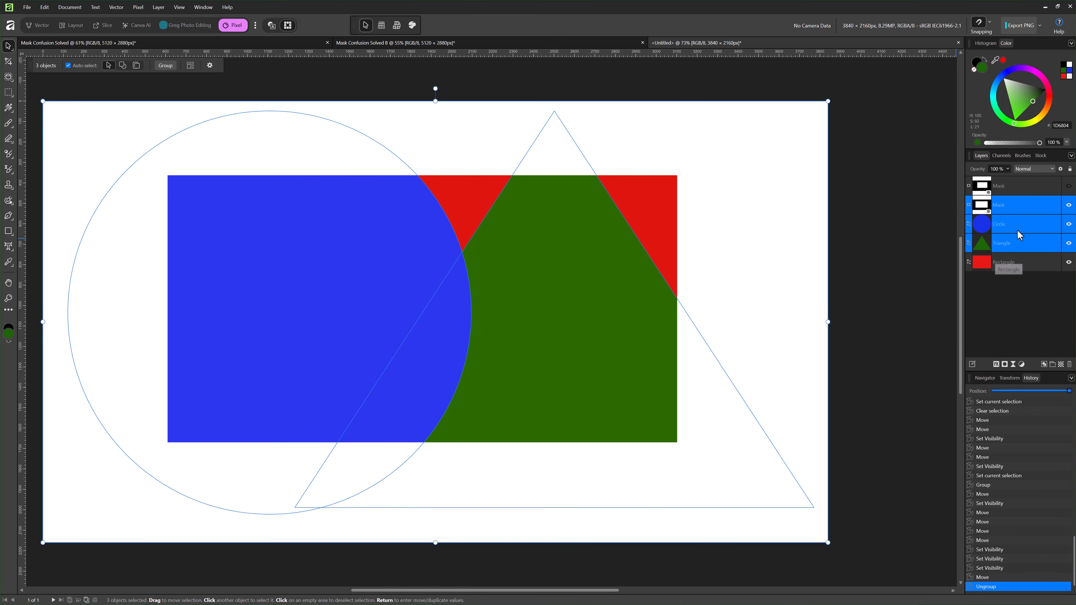
Clear the layer selection and toggle the lower mask's visibility to examine its effect on the ungrouped shapes.
{"action": "left_click", "coordinate": [1069, 208]}
{"action": "left_click", "coordinate": [1045, 323]}
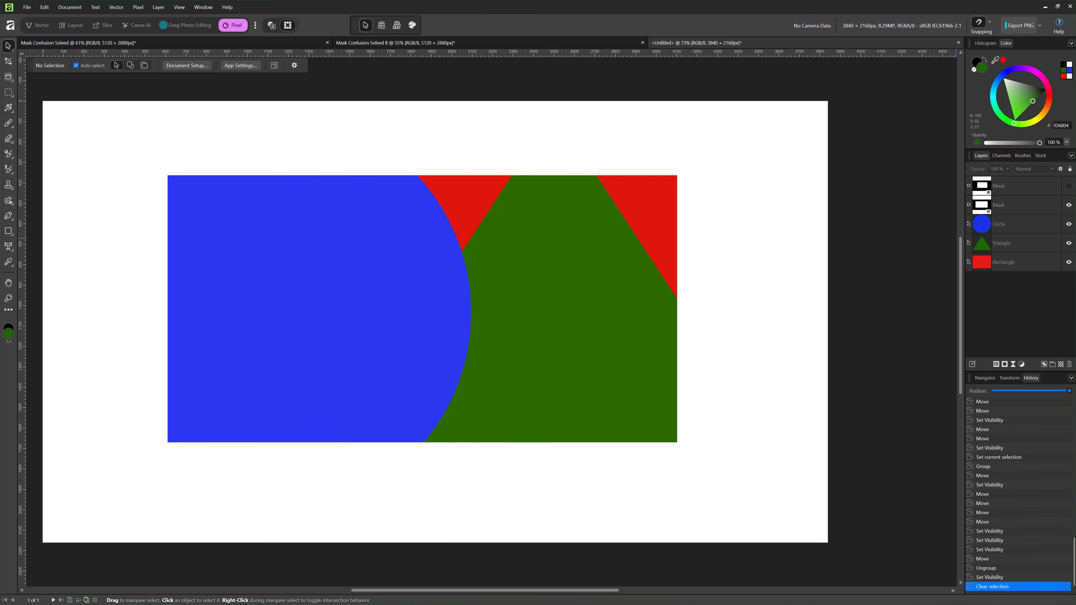
{"action": "left_click", "coordinate": [1069, 207]}
{"action": "left_click", "coordinate": [1069, 207]}
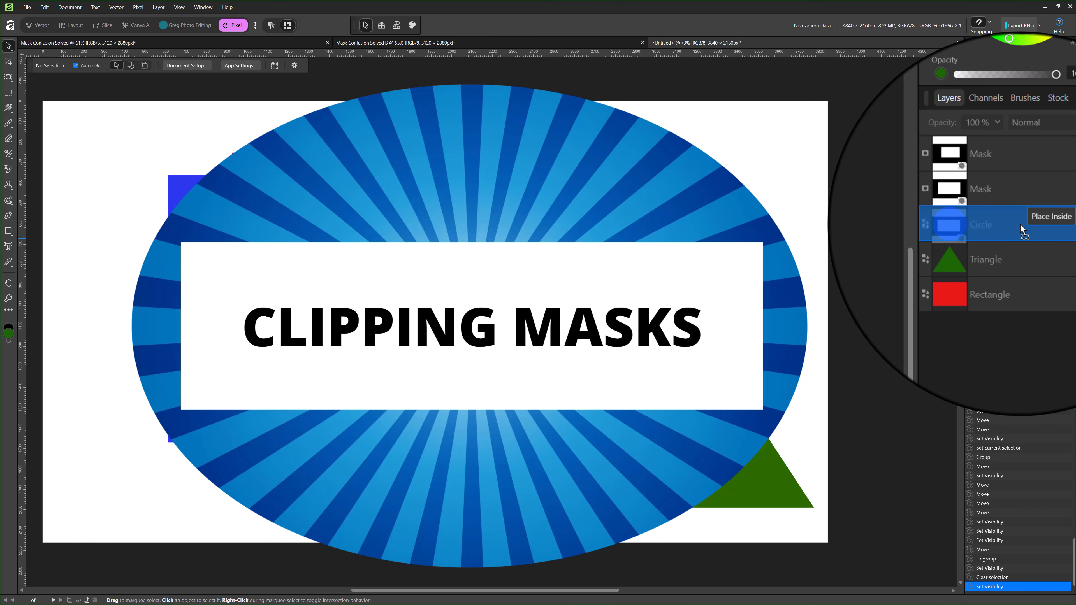
Nest the lower mask inside the Circle layer, then return it above Circle and hide it again.
{"action": "left_click_drag", "start_coordinate": [1020, 224], "coordinate": [1021, 224]}
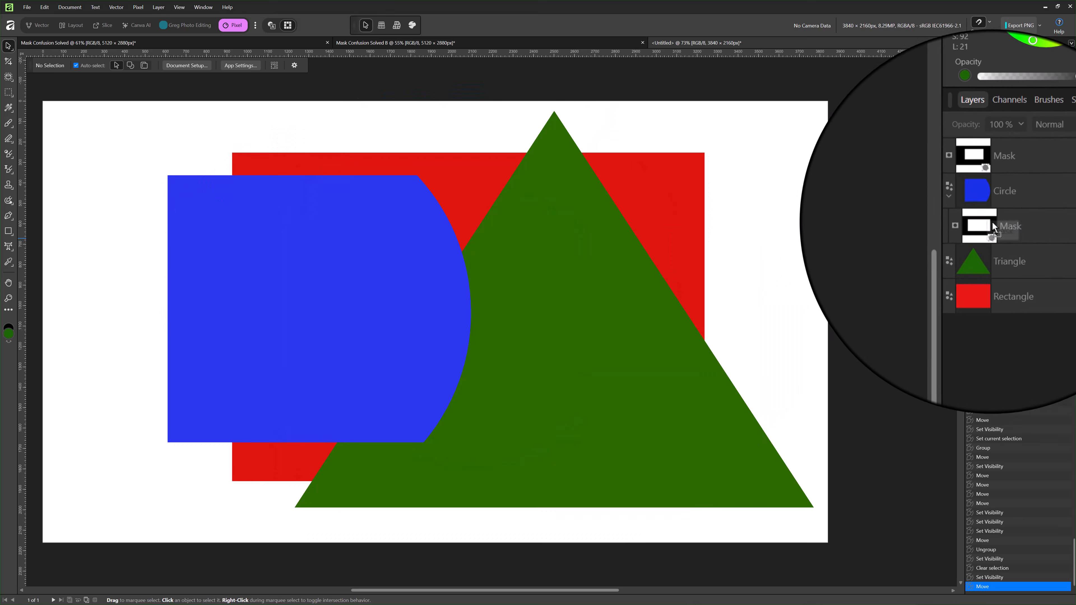
{"action": "mouse_move", "coordinate": [992, 224]}
{"action": "left_mouse_down"}
{"action": "mouse_move", "coordinate": [1009, 205]}
{"action": "mouse_move", "coordinate": [999, 193]}
{"action": "mouse_move", "coordinate": [982, 205]}
{"action": "left_mouse_up"}
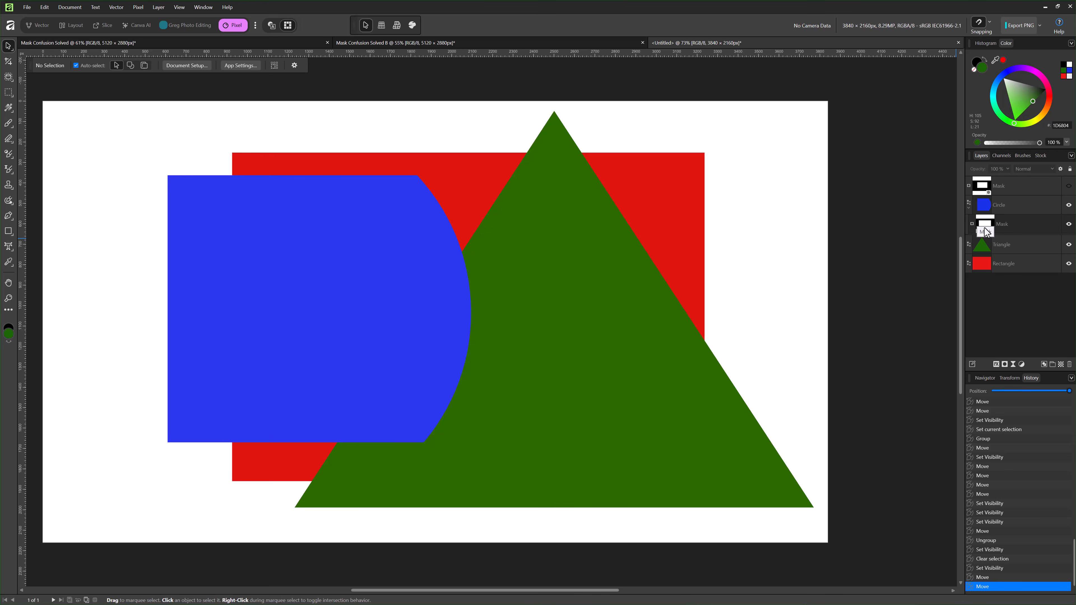
{"action": "left_click_drag", "start_coordinate": [991, 226], "coordinate": [987, 202]}
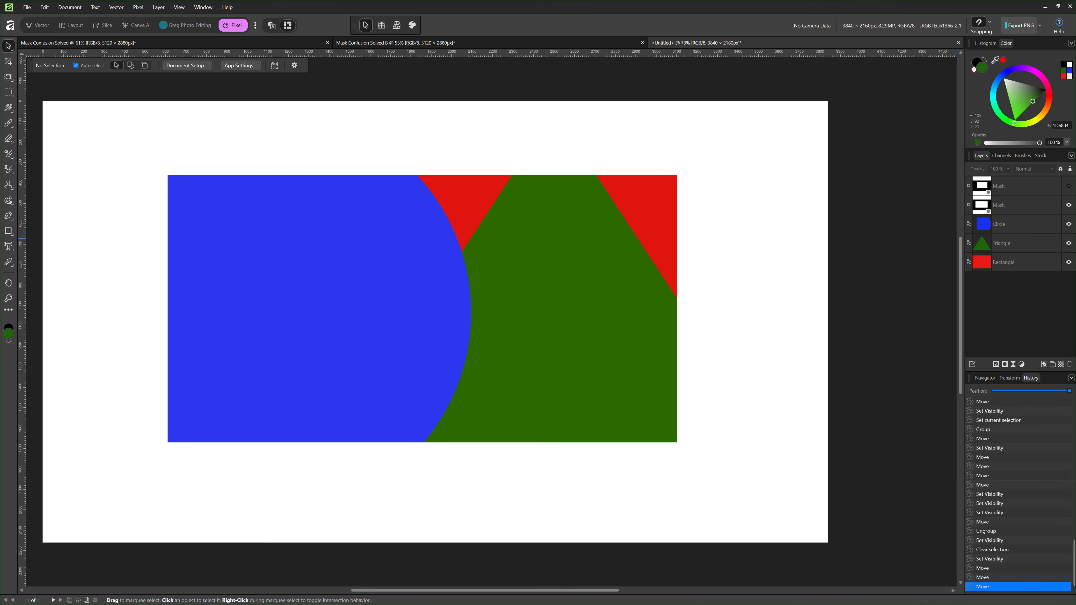
{"action": "left_click", "coordinate": [1069, 206]}
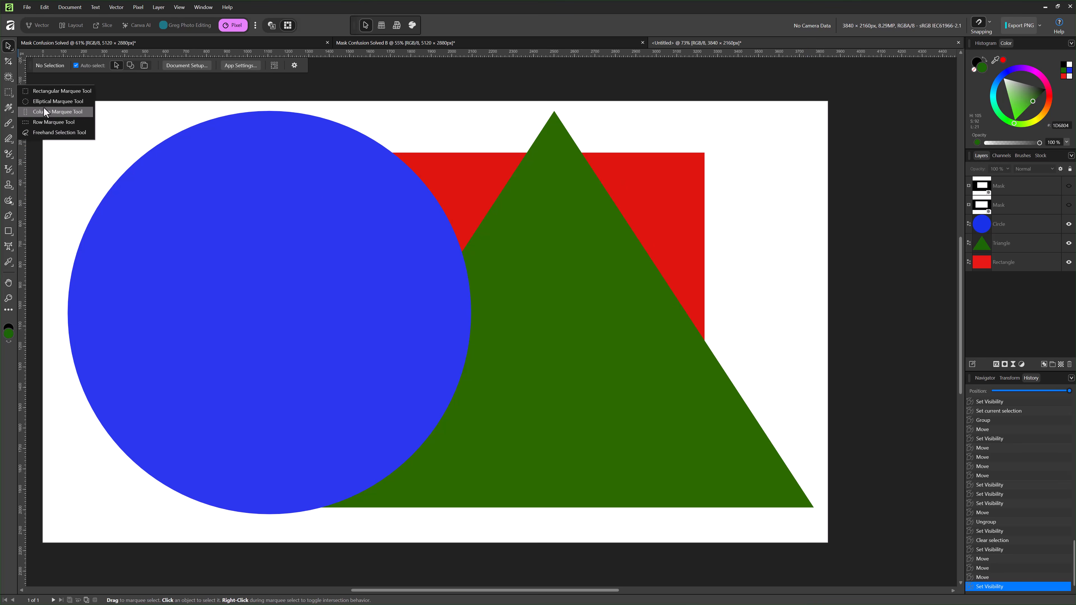
{"action": "left_click", "coordinate": [46, 90]}
{"action": "mouse_move", "coordinate": [228, 260]}
{"action": "left_mouse_down"}
{"action": "mouse_move", "coordinate": [285, 293]}
{"action": "mouse_move", "coordinate": [648, 344]}
{"action": "mouse_move", "coordinate": [593, 328]}
{"action": "left_mouse_up"}
{"action": "left_click", "coordinate": [564, 316]}
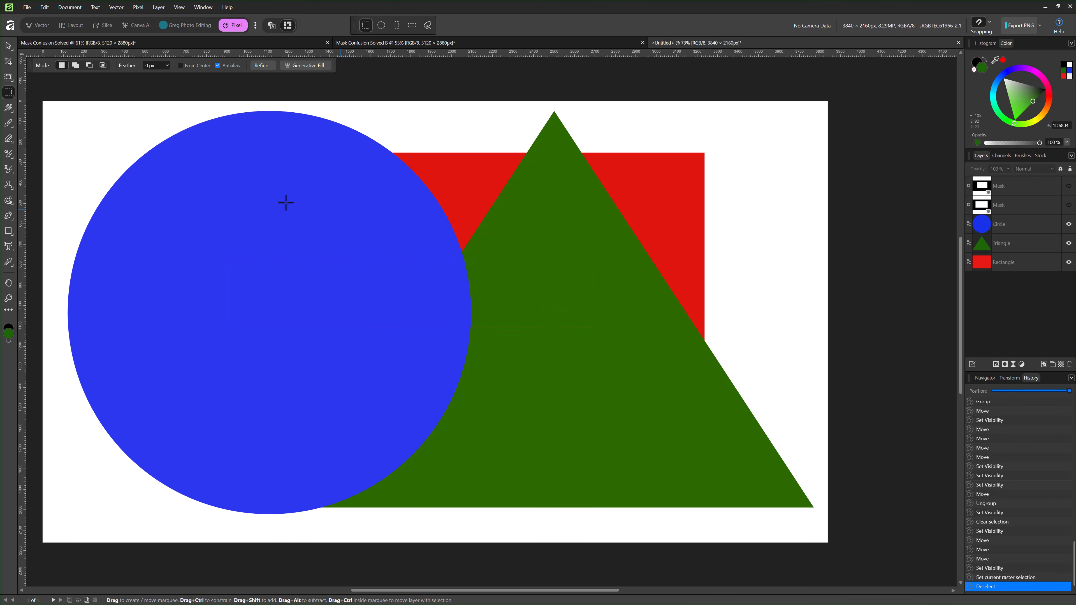
Draw a long, narrow vector rectangle overlapping the circle and triangle, and fill it with magenta.
{"action": "left_click", "coordinate": [40, 25]}
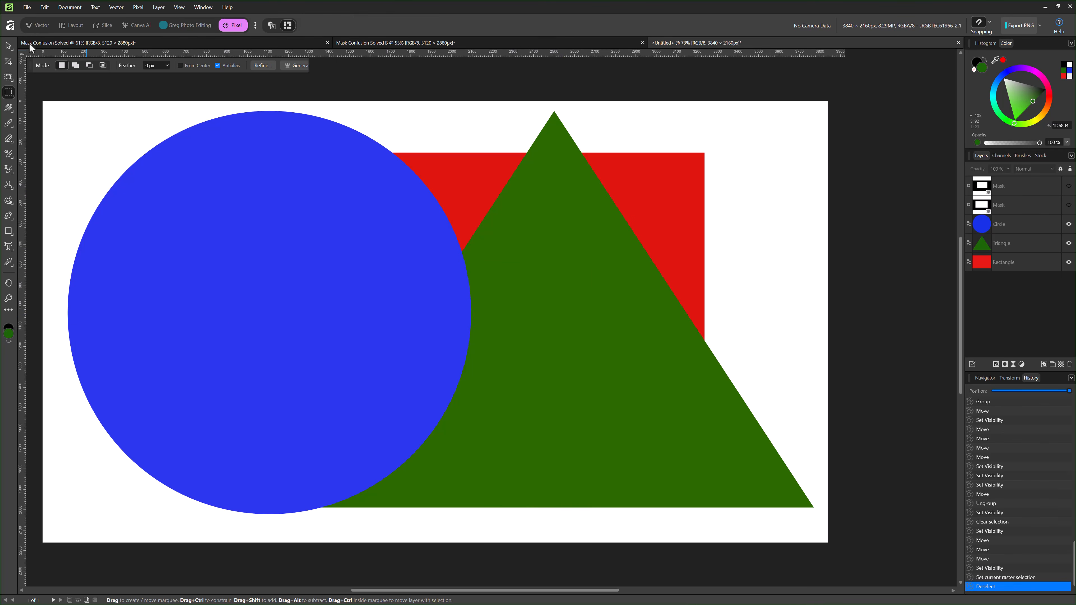
{"action": "left_click", "coordinate": [8, 185]}
{"action": "left_click_drag", "start_coordinate": [256, 276], "coordinate": [581, 337]}
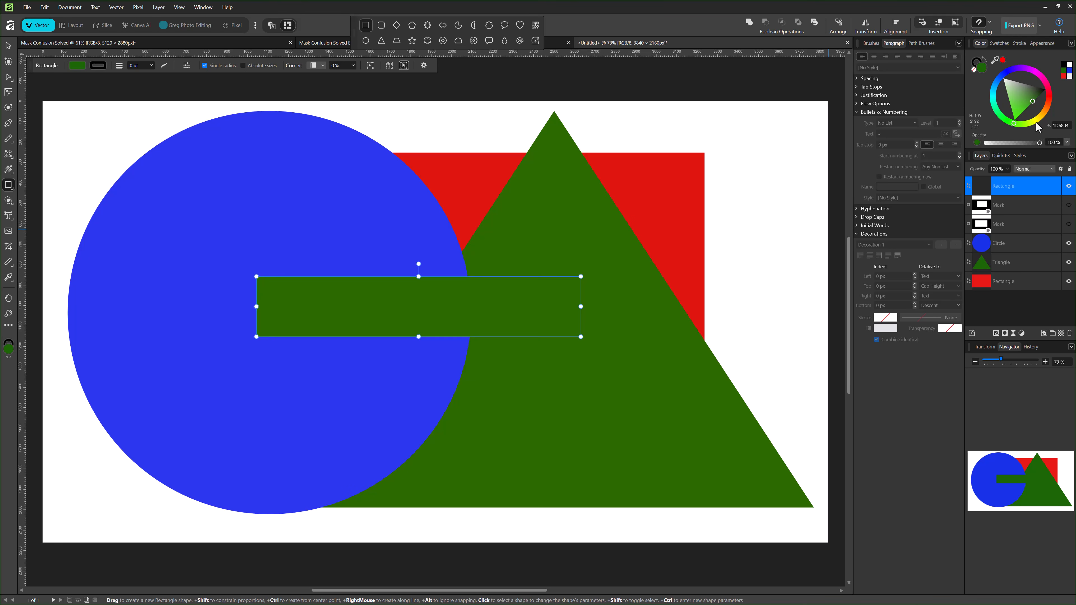
{"action": "left_click_drag", "start_coordinate": [1037, 122], "coordinate": [1034, 79]}
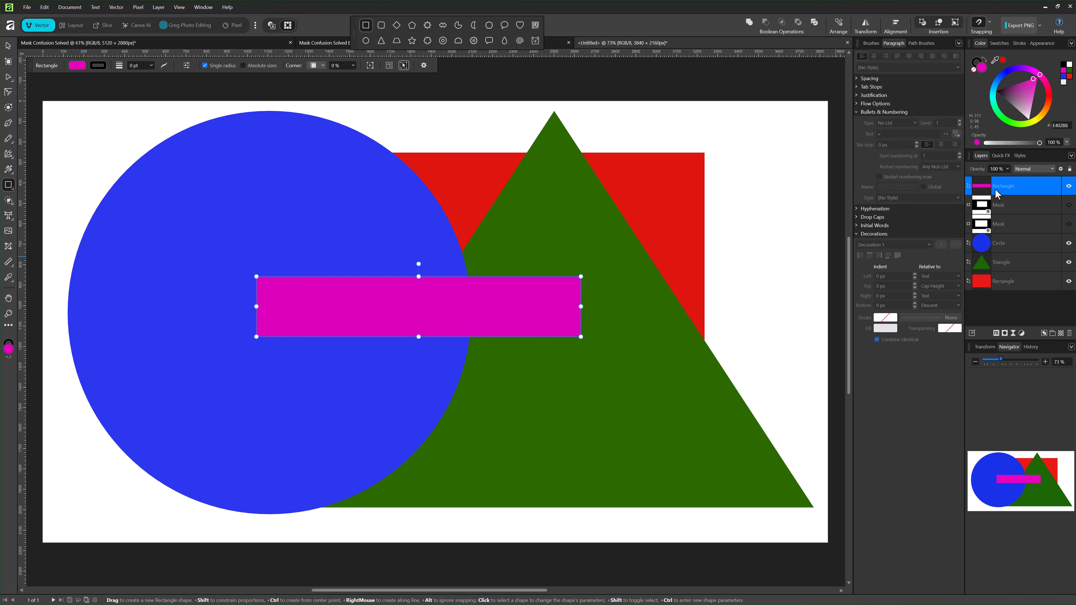
Nest the magenta Rectangle inside the Circle layer, then turn it into a clipping mask for Circle.
{"action": "left_click_drag", "start_coordinate": [986, 186], "coordinate": [1012, 245]}
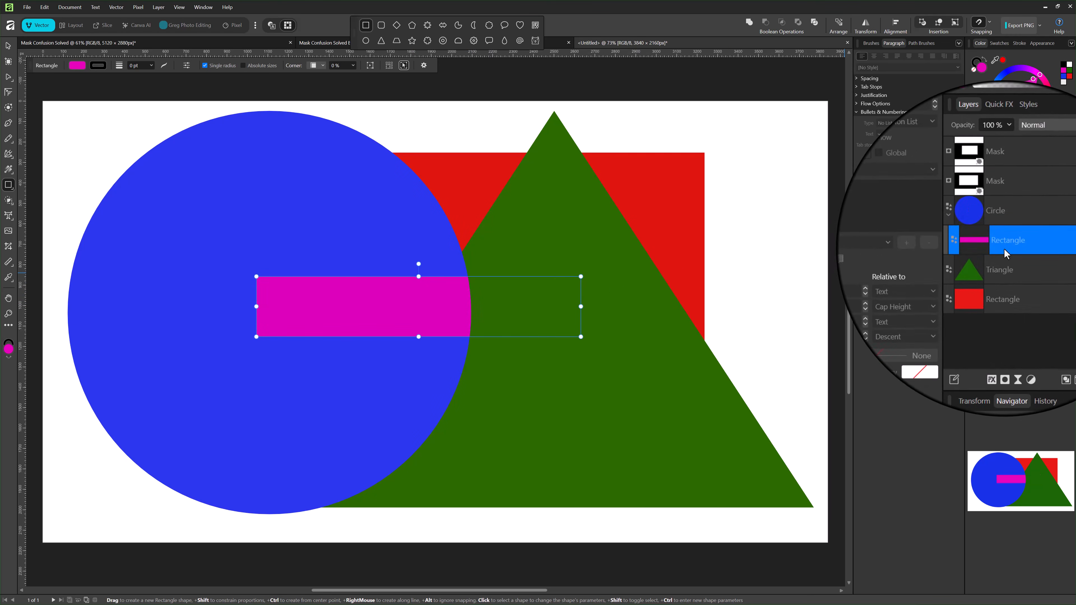
{"action": "left_click_drag", "start_coordinate": [1003, 248], "coordinate": [982, 226]}
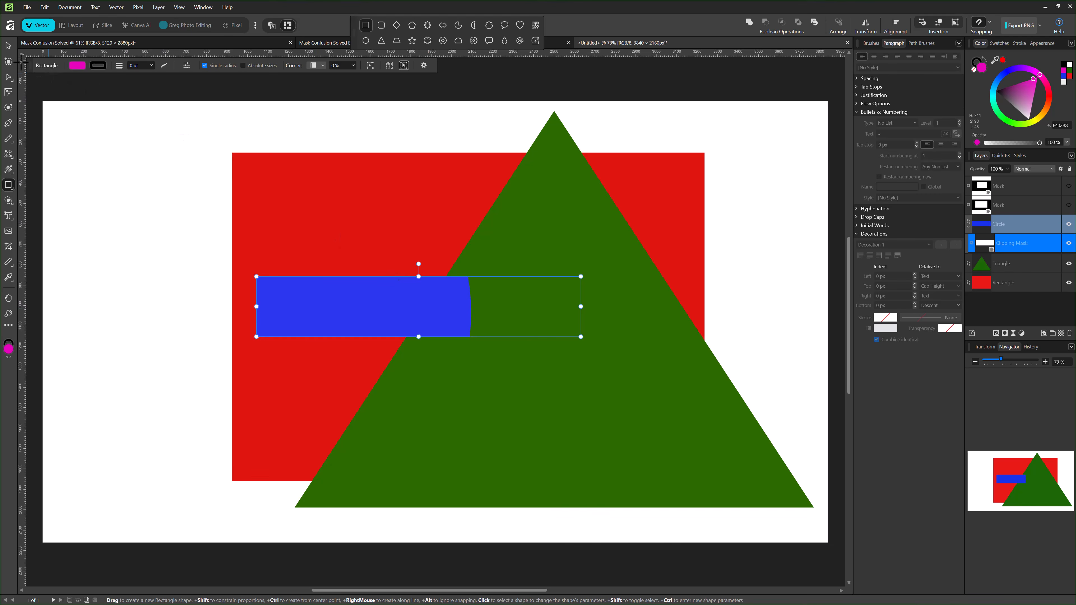
Move the clipping mask shape left over the circle, then back right until it overlaps the triangle.
{"action": "left_click", "coordinate": [7, 45]}
{"action": "left_click_drag", "start_coordinate": [473, 320], "coordinate": [317, 342]}
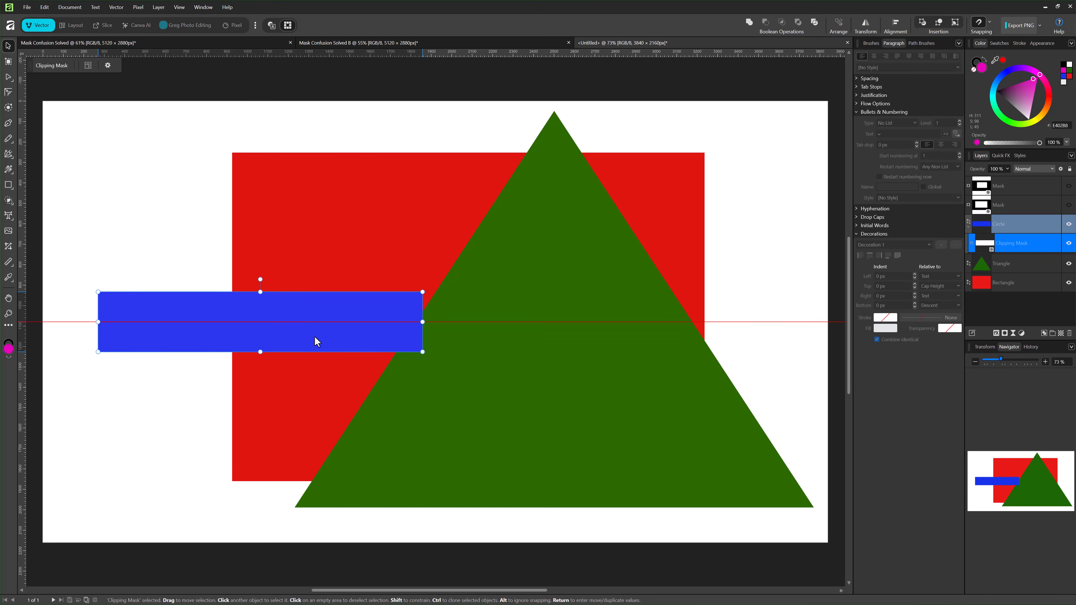
{"action": "left_click_drag", "start_coordinate": [315, 337], "coordinate": [467, 337]}
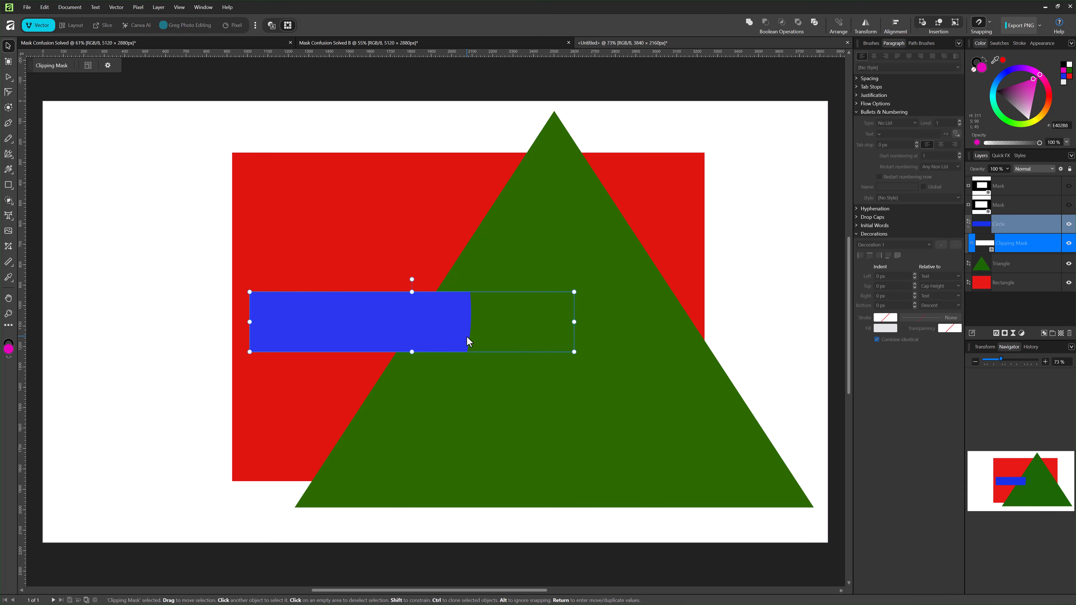
{"action": "left_click_drag", "start_coordinate": [467, 337], "coordinate": [467, 337]}
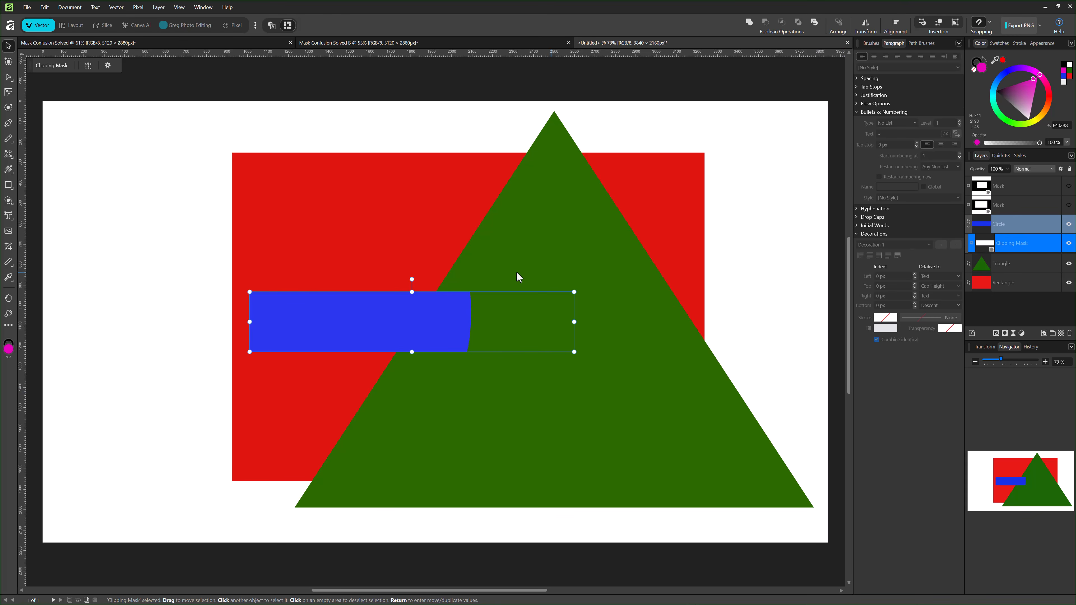
Enlarge the clipping mask shape vertically and to the right, and reposition it to cover most of the circle.
{"action": "left_click_drag", "start_coordinate": [409, 292], "coordinate": [412, 183]}
{"action": "left_click_drag", "start_coordinate": [413, 352], "coordinate": [413, 462]}
{"action": "mouse_move", "coordinate": [429, 399]}
{"action": "left_mouse_down"}
{"action": "mouse_move", "coordinate": [521, 363]}
{"action": "mouse_move", "coordinate": [293, 356]}
{"action": "mouse_move", "coordinate": [385, 493]}
{"action": "mouse_move", "coordinate": [394, 327]}
{"action": "mouse_move", "coordinate": [250, 422]}
{"action": "mouse_move", "coordinate": [411, 424]}
{"action": "mouse_move", "coordinate": [423, 404]}
{"action": "left_mouse_up"}
{"action": "left_click_drag", "start_coordinate": [562, 309], "coordinate": [732, 323]}
{"action": "left_click_drag", "start_coordinate": [615, 358], "coordinate": [500, 373]}
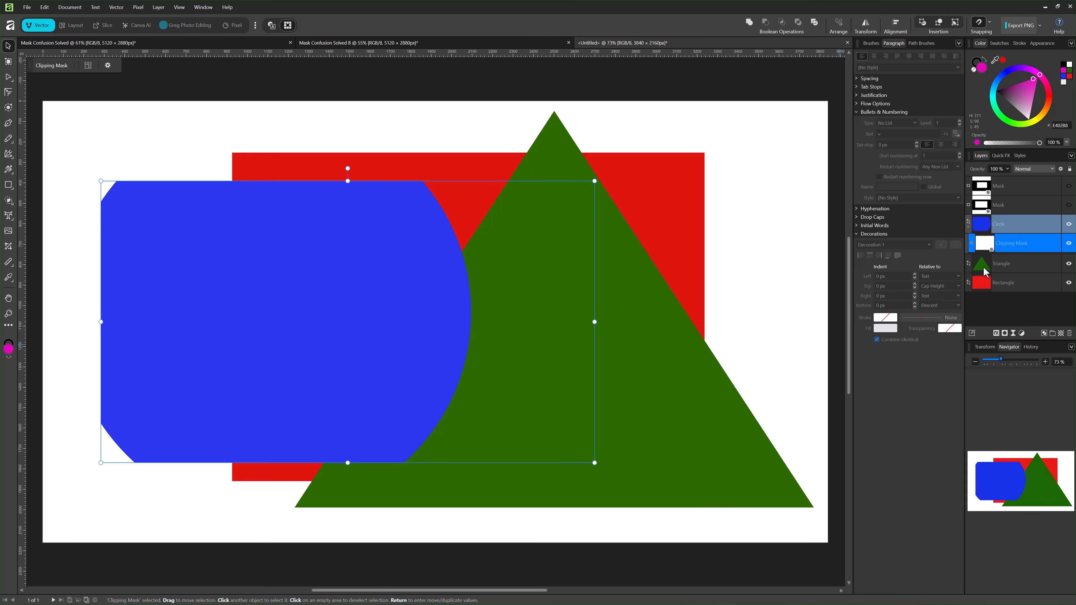
Nest the Triangle inside Circle below the clipping mask, then release the clipping mask back into a rectangle.
{"action": "left_click_drag", "start_coordinate": [984, 272], "coordinate": [975, 258]}
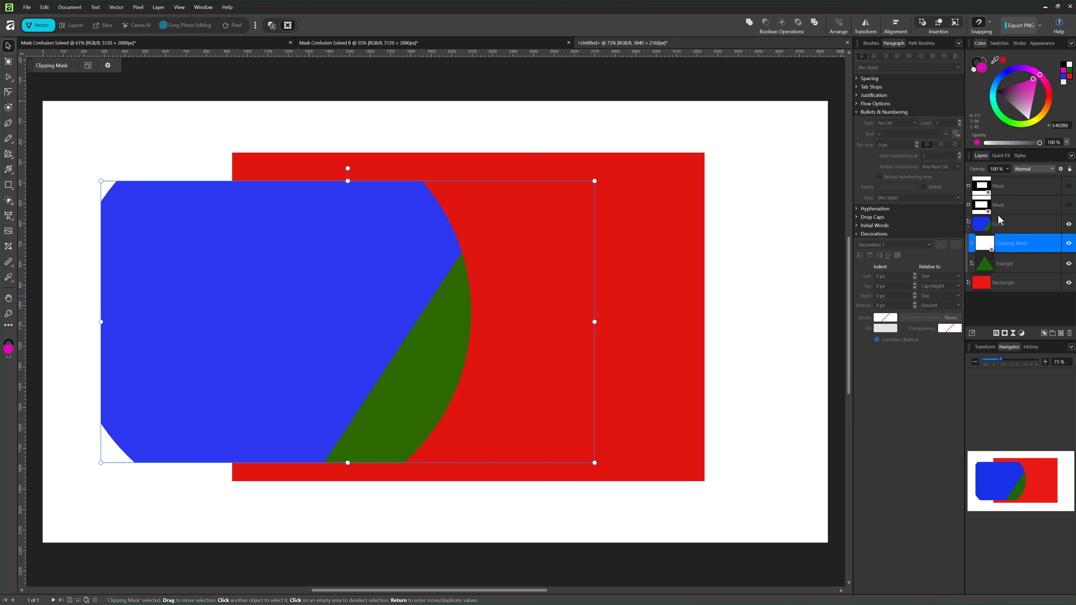
{"action": "right_click", "coordinate": [986, 245]}
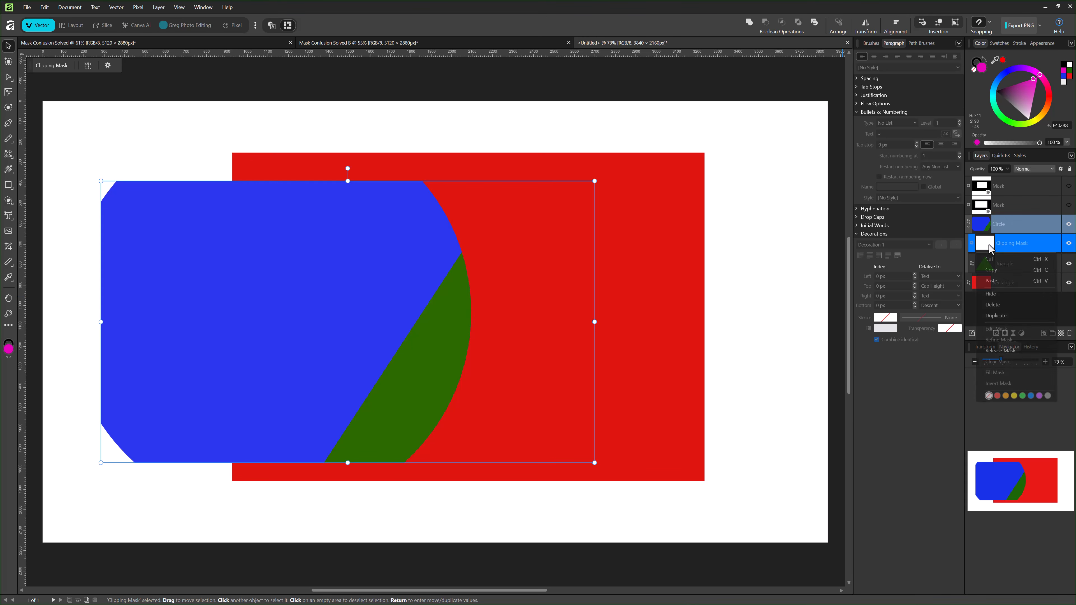
{"action": "right_click", "coordinate": [1026, 251]}
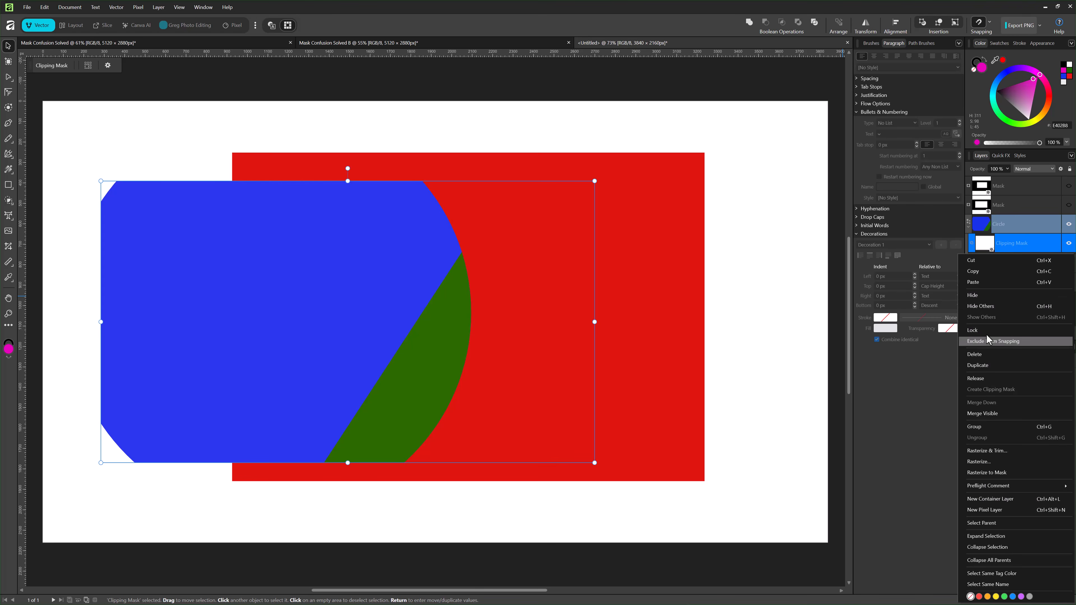
{"action": "left_click", "coordinate": [978, 379]}
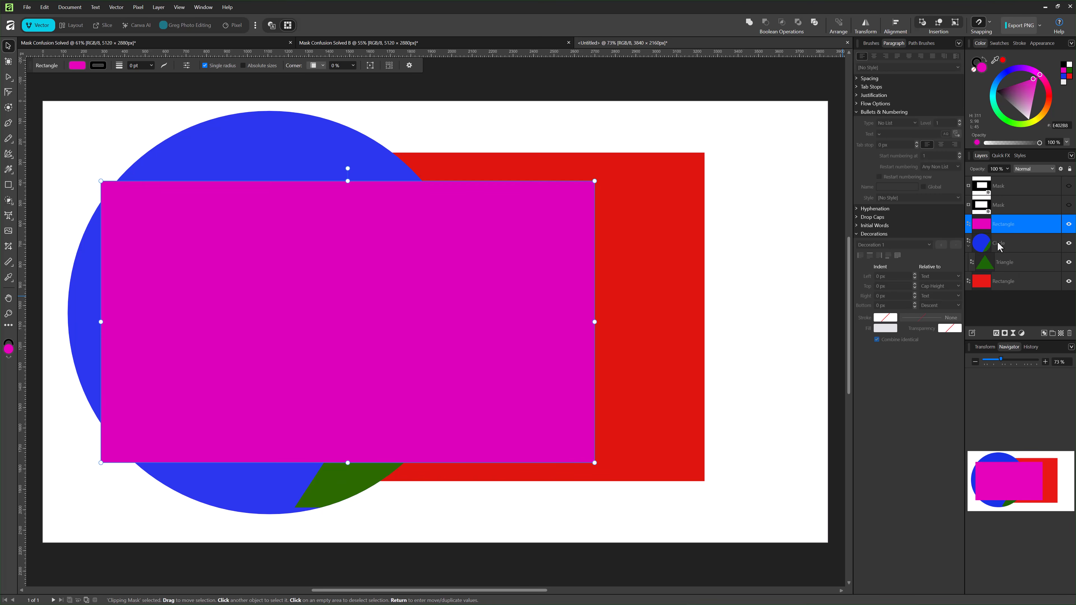
Move the Triangle out of the Circle layer, and group the Circle, Triangle and red Rectangle.
{"action": "left_click_drag", "start_coordinate": [984, 266], "coordinate": [972, 274]}
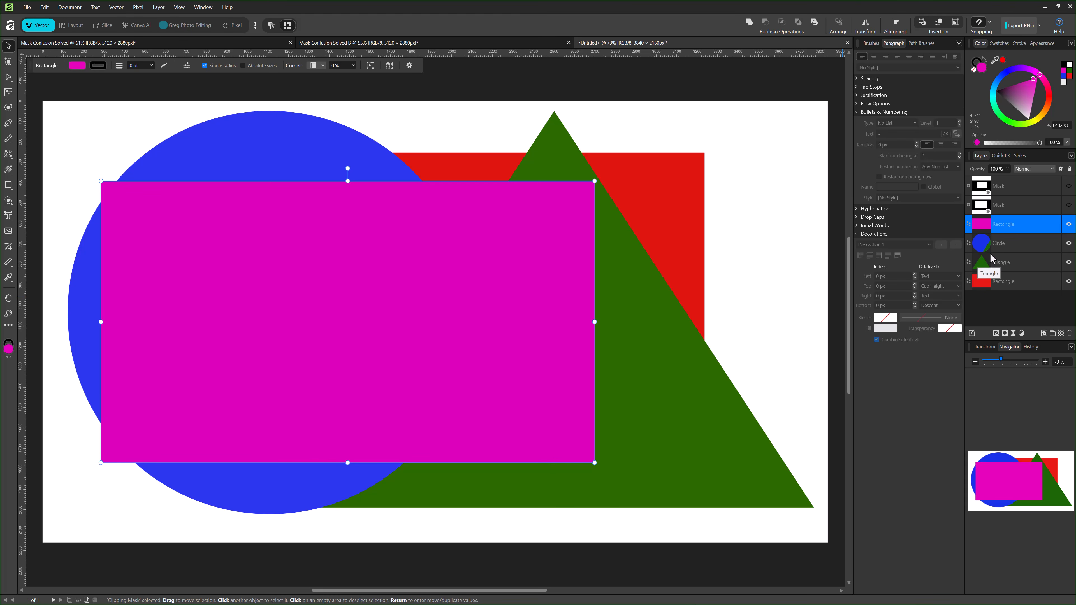
{"action": "left_click", "coordinate": [1004, 246]}
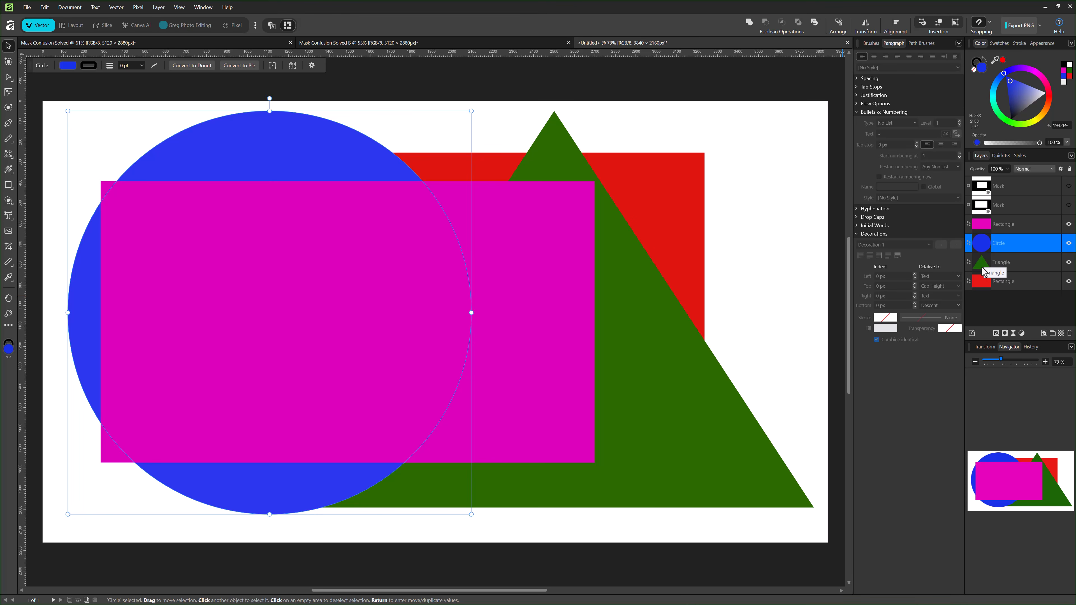
{"action": "left_click", "coordinate": [988, 284], "text": "shift"}
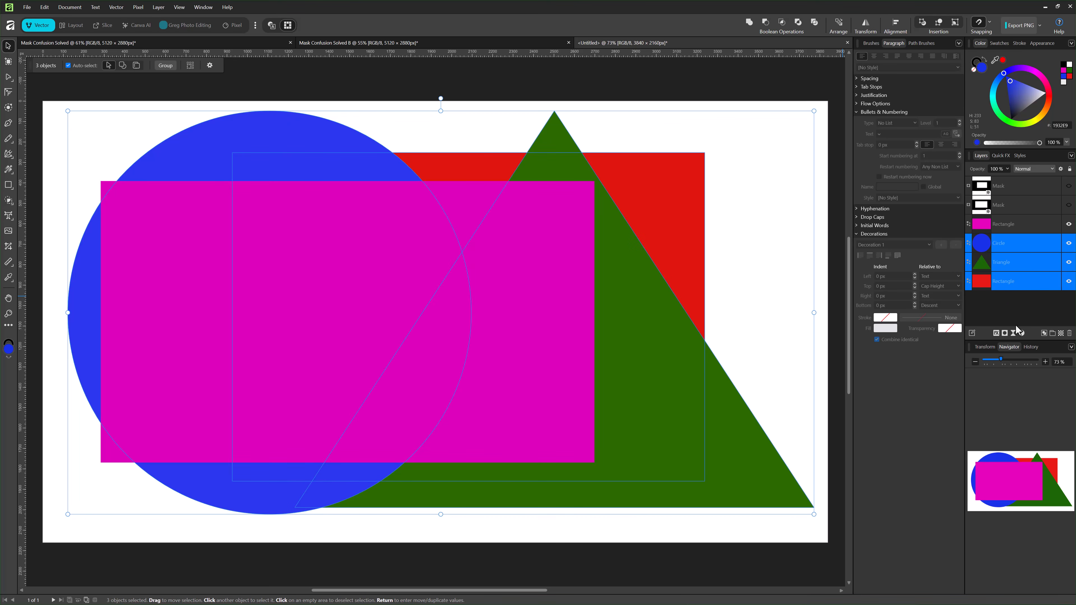
{"action": "left_click", "coordinate": [1051, 334]}
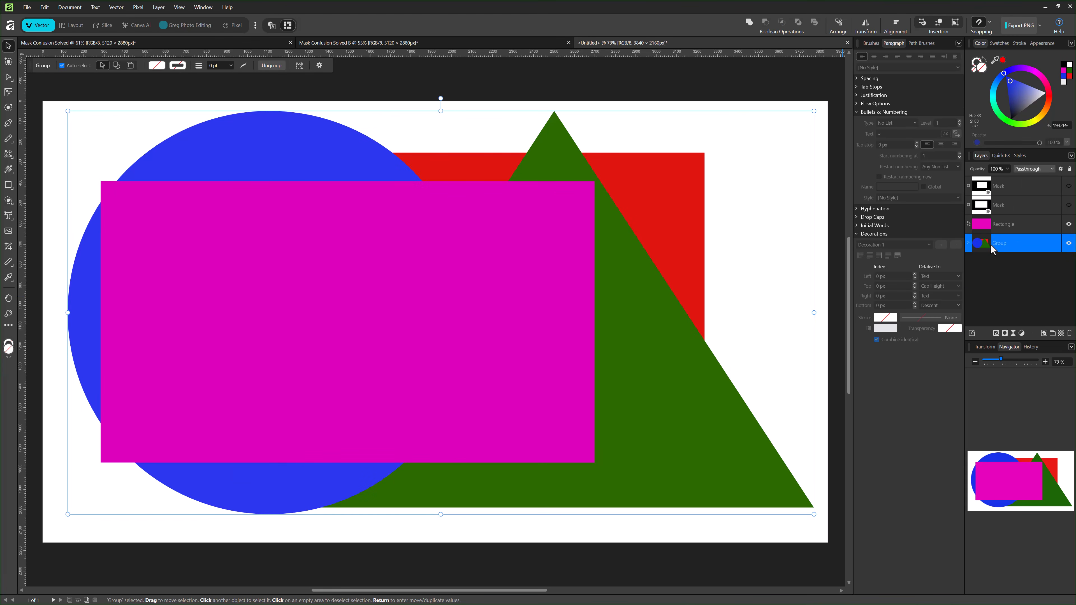
Apply the magenta Rectangle as the group's clipping mask, and move the masked group to the right and slightly down on the canvas.
{"action": "left_click_drag", "start_coordinate": [978, 229], "coordinate": [978, 243]}
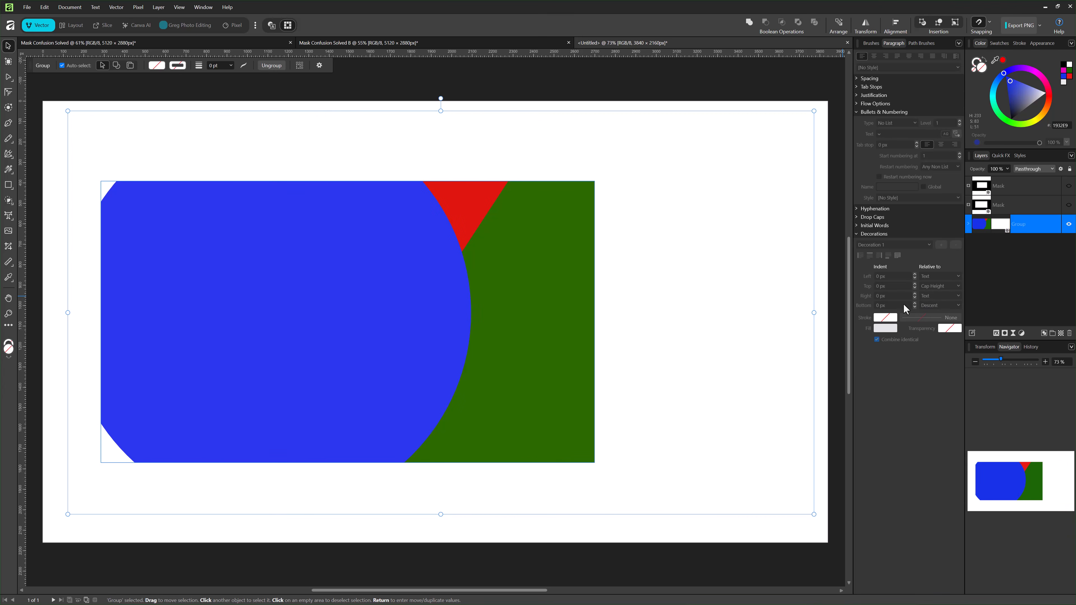
{"action": "left_click", "coordinate": [967, 225]}
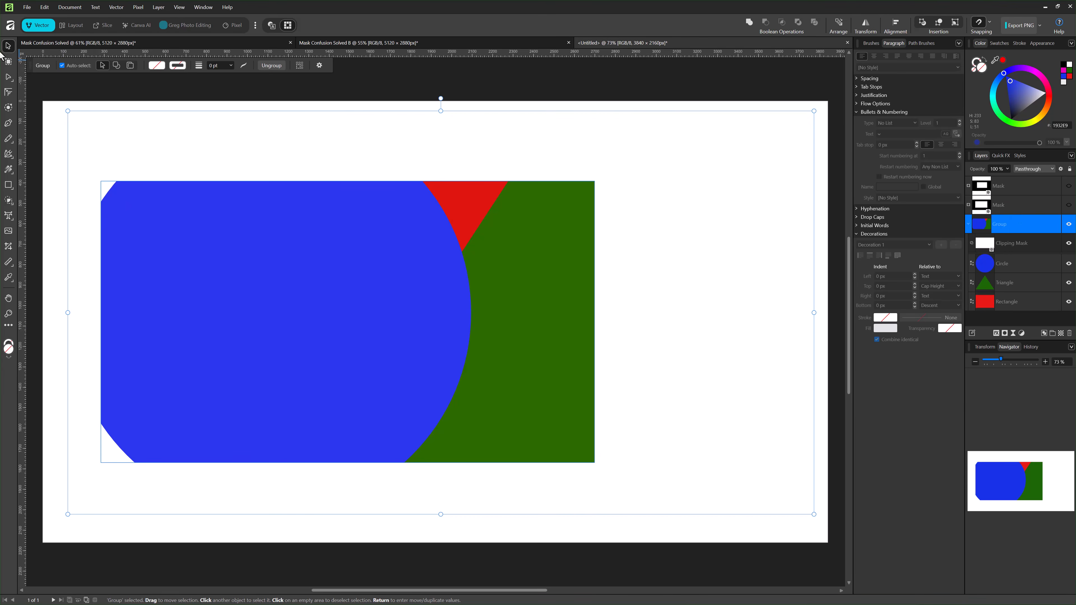
{"action": "left_click_drag", "start_coordinate": [233, 293], "coordinate": [275, 306]}
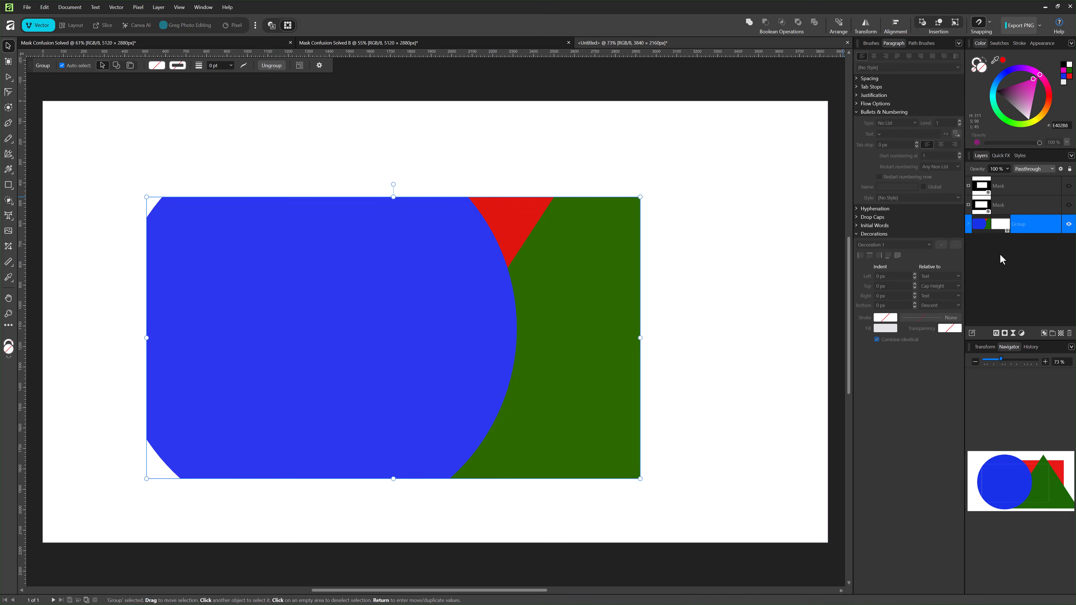
Try ungrouping the group while its clipping mask is still attached, and undo the ungrouping.
{"action": "left_click", "coordinate": [969, 225]}
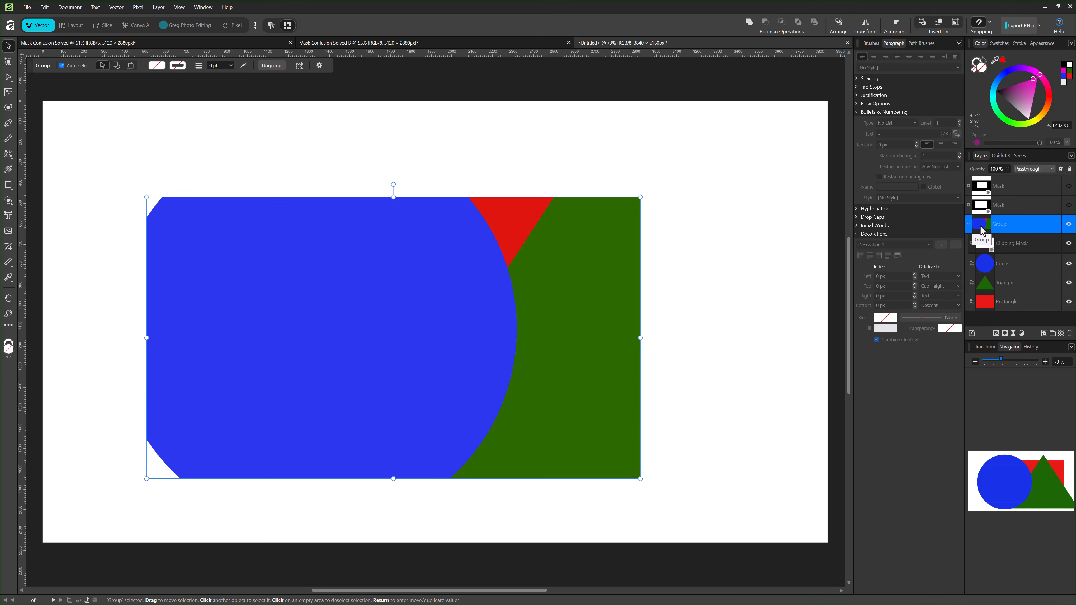
{"action": "right_click", "coordinate": [972, 233]}
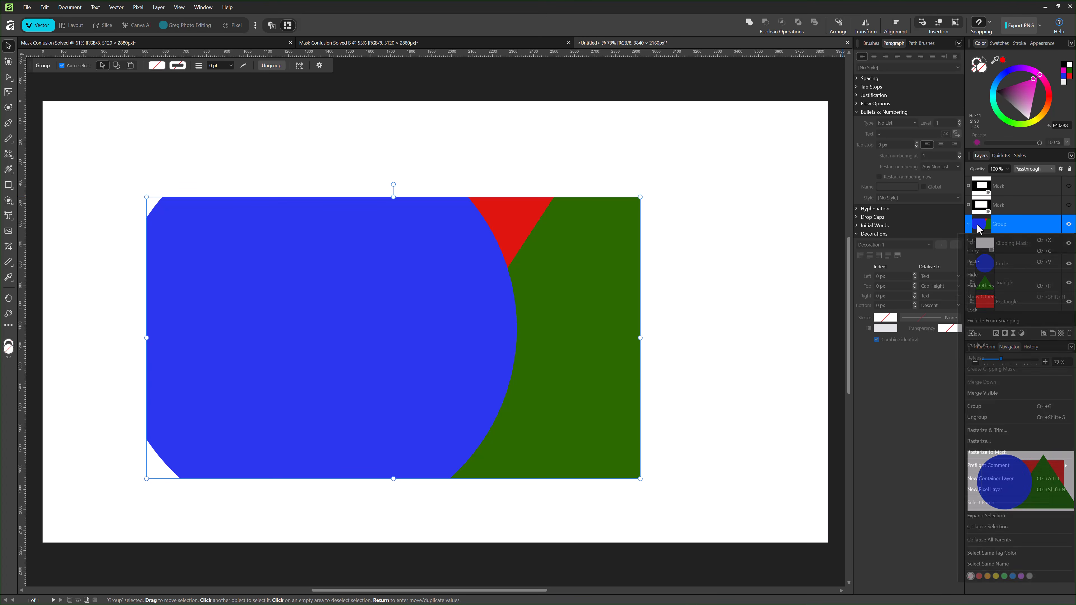
{"action": "left_click", "coordinate": [987, 418]}
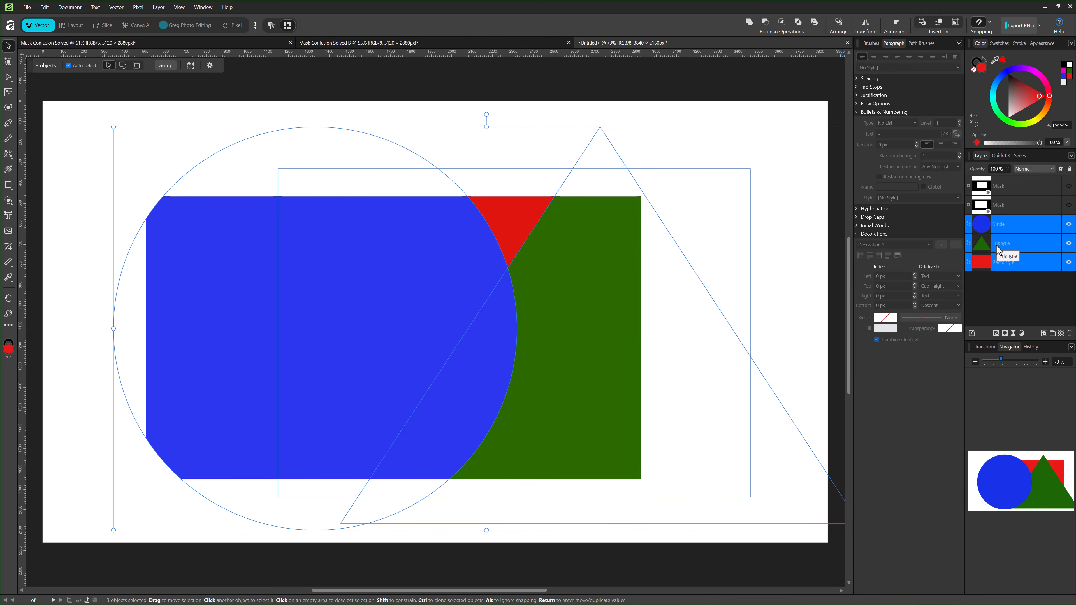
{"action": "key", "text": "ctrl+g"}
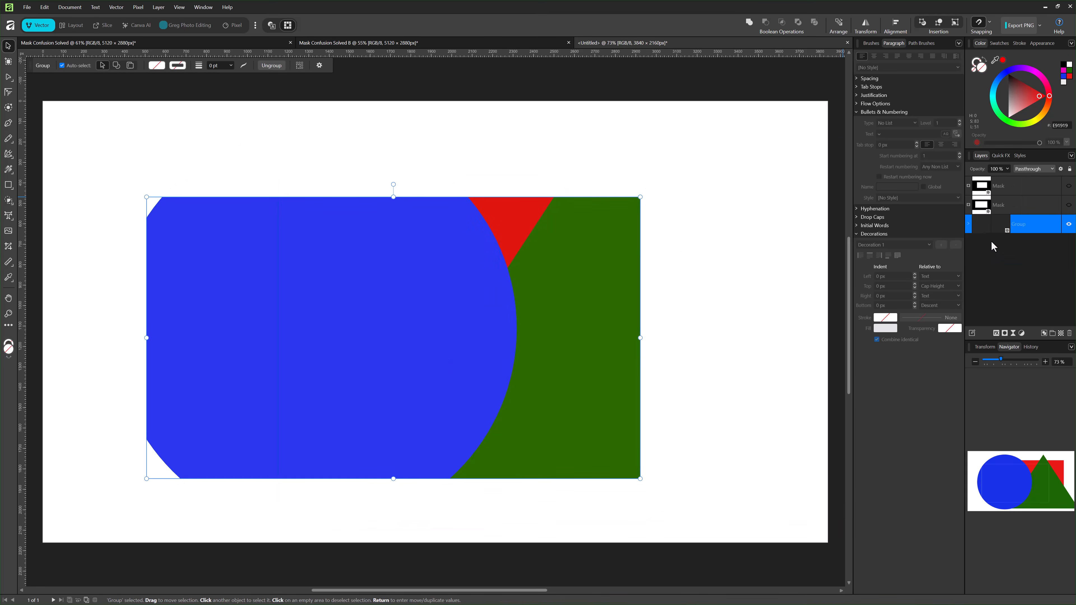
Release the clipping mask from the group, and ungroup the Circle, Triangle and red Rectangle.
{"action": "left_click", "coordinate": [969, 224]}
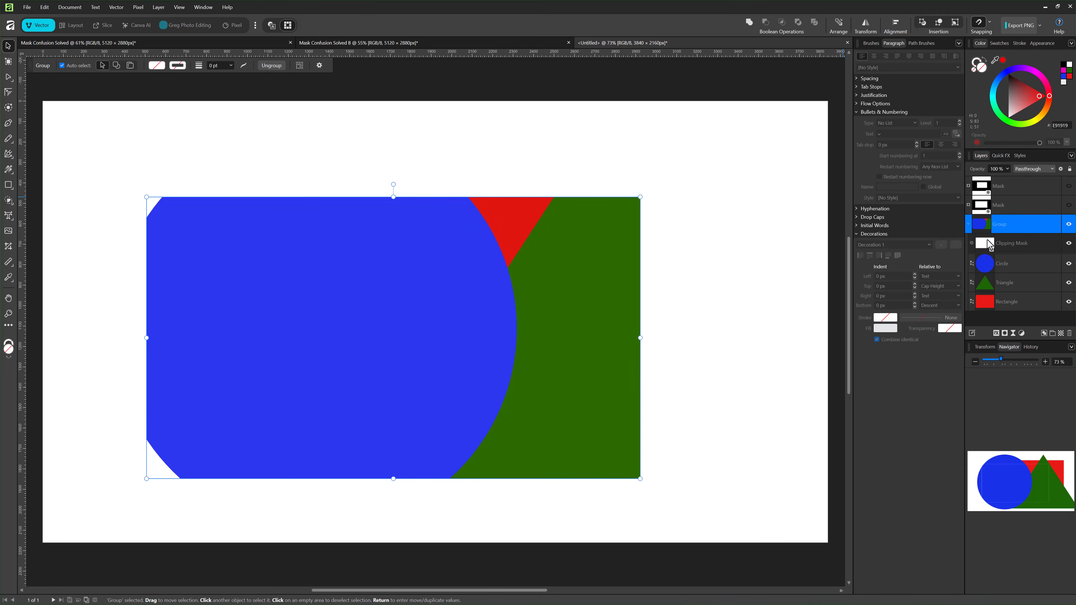
{"action": "right_click", "coordinate": [1021, 249]}
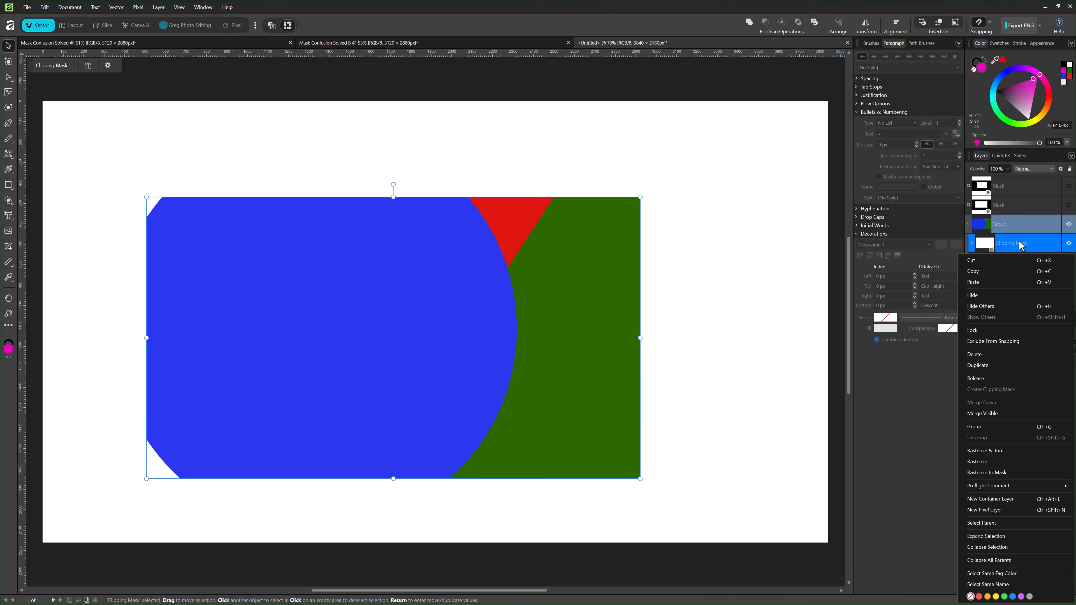
{"action": "left_click", "coordinate": [983, 379]}
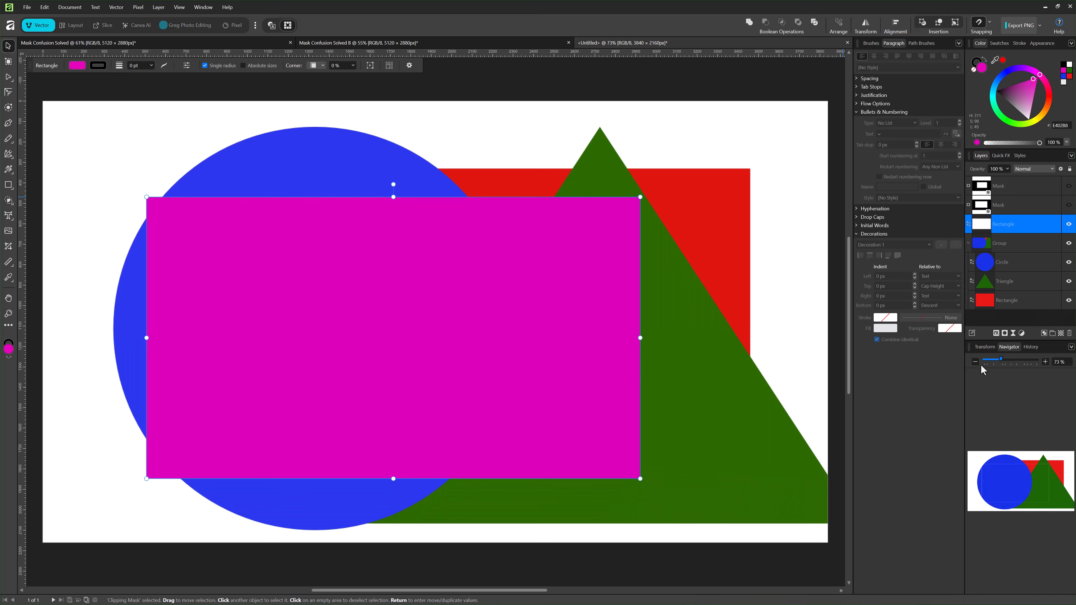
{"action": "left_click", "coordinate": [994, 245]}
{"action": "right_click", "coordinate": [994, 245]}
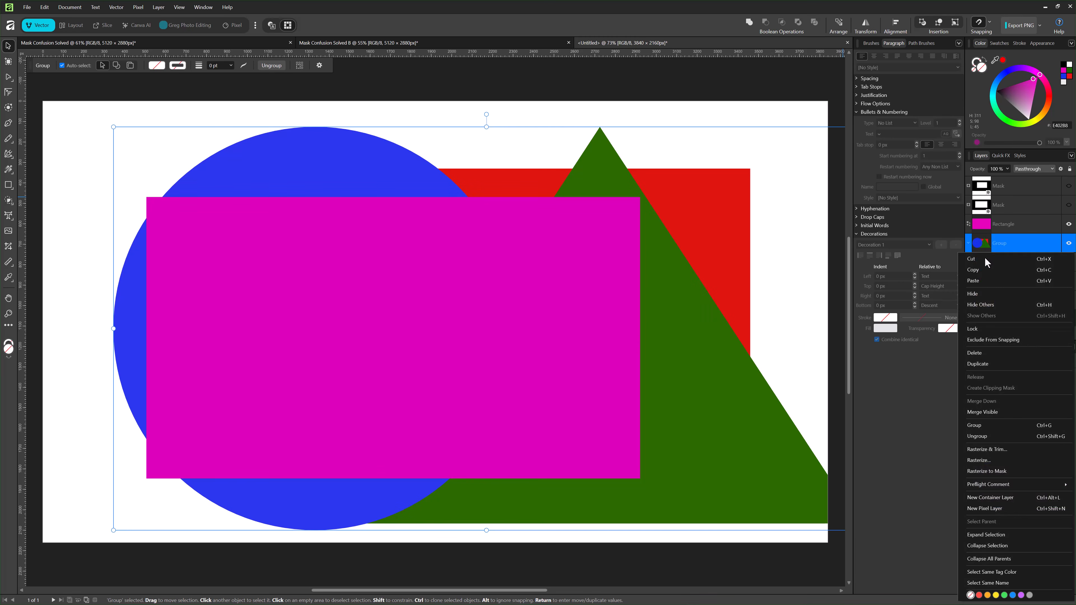
{"action": "left_click", "coordinate": [1002, 436]}
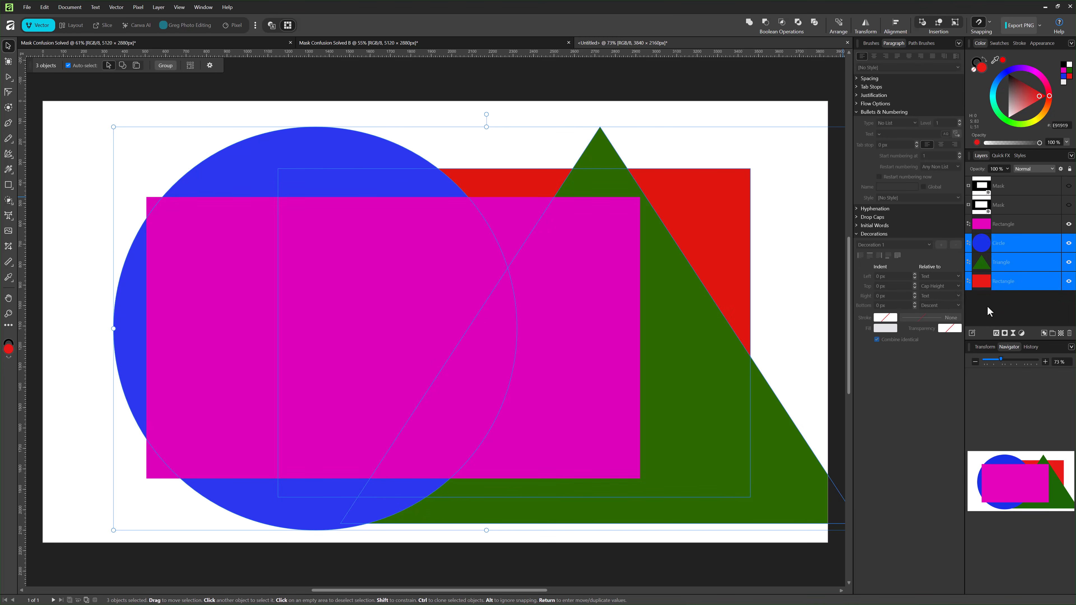
{"action": "left_click", "coordinate": [991, 315]}
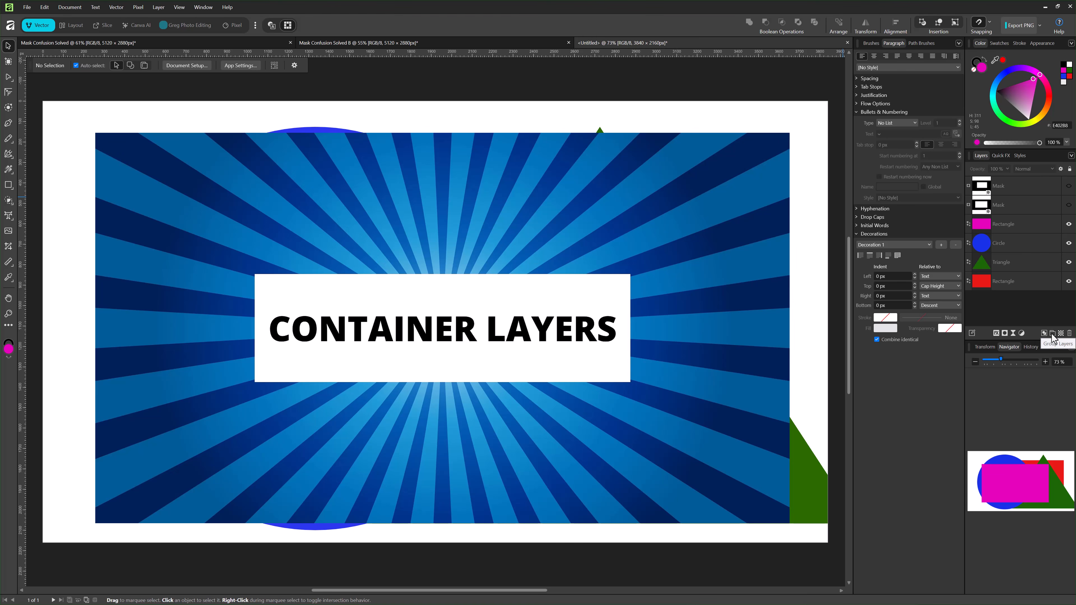
Create a container layer holding the Circle, Triangle and red Rectangle, and apply the magenta Rectangle as its clipping mask.
{"action": "left_click", "coordinate": [1043, 334]}
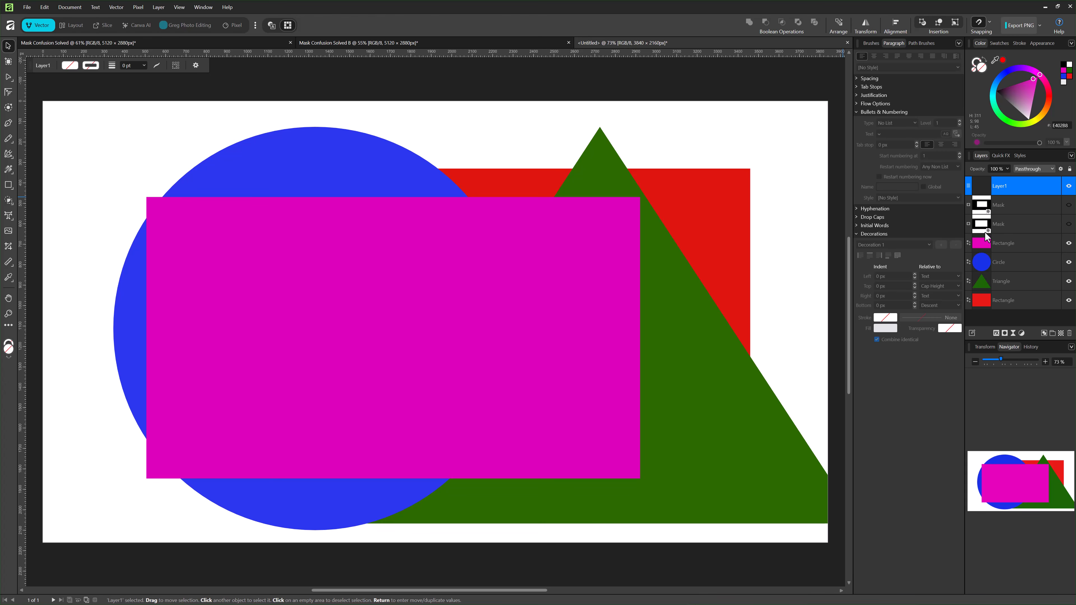
{"action": "left_click", "coordinate": [1006, 264], "text": "shift"}
{"action": "left_click_drag", "start_coordinate": [1006, 266], "coordinate": [1038, 184]}
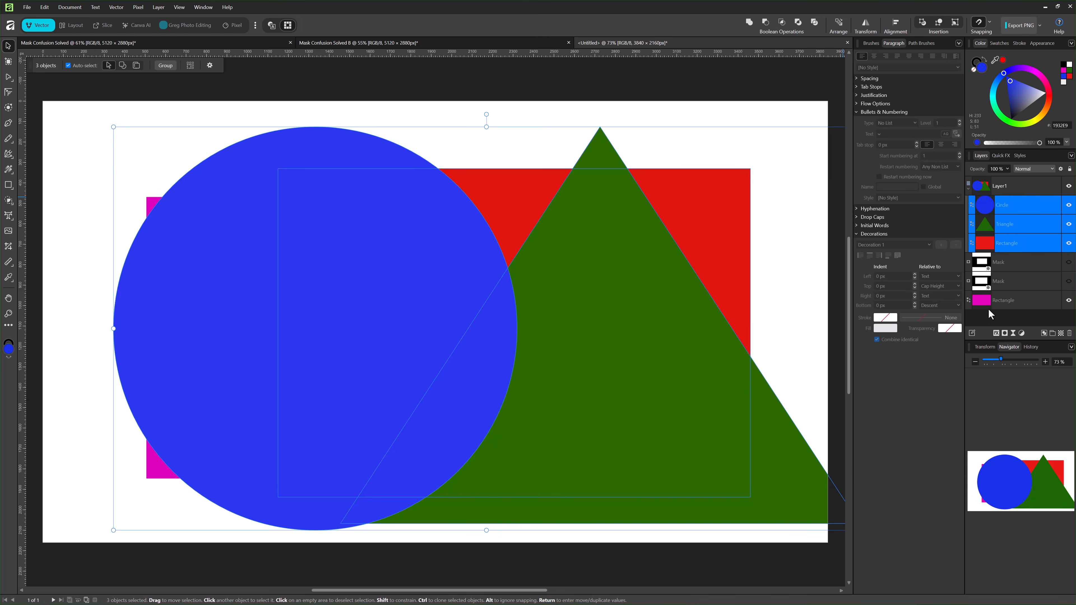
{"action": "left_click_drag", "start_coordinate": [988, 302], "coordinate": [978, 185]}
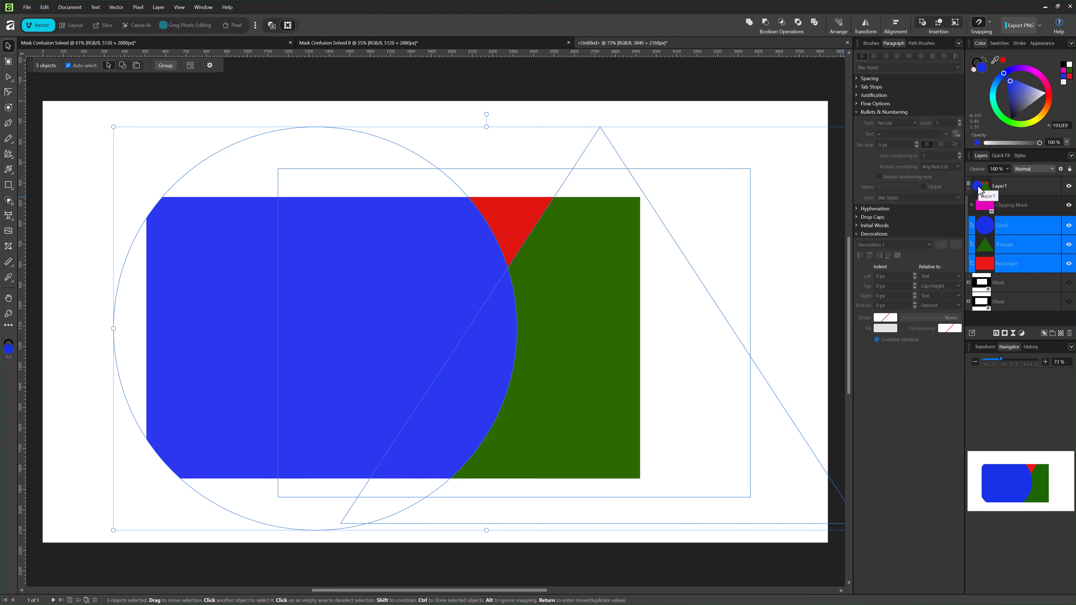